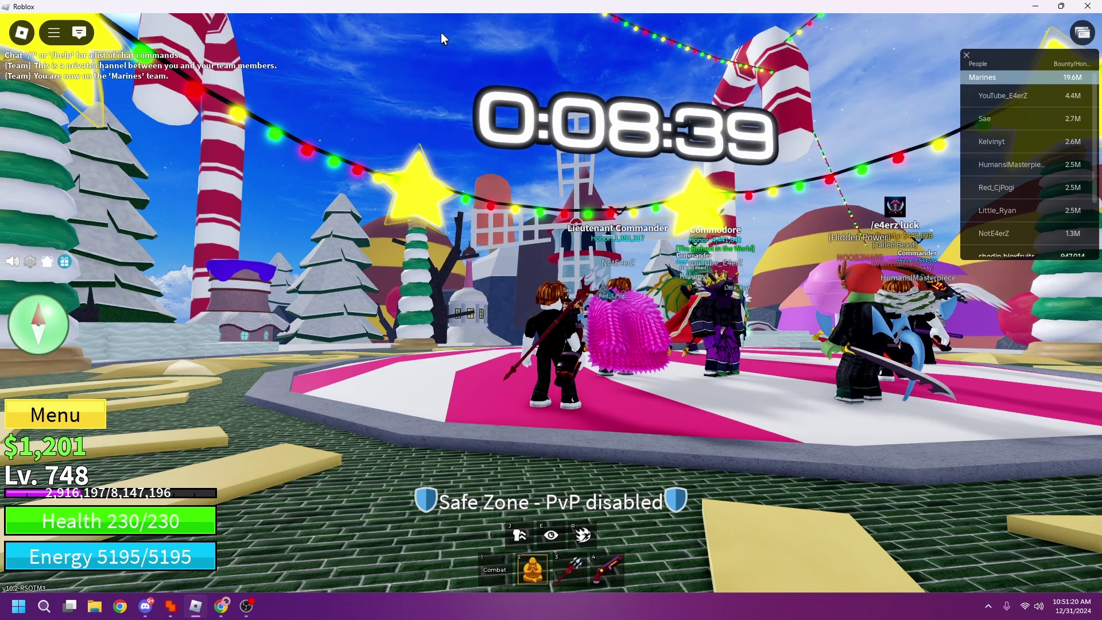
Restore the maximized game window, minimize the browser and spread the four Roblox windows across the desktop
drag(419, 8, 357, 24)
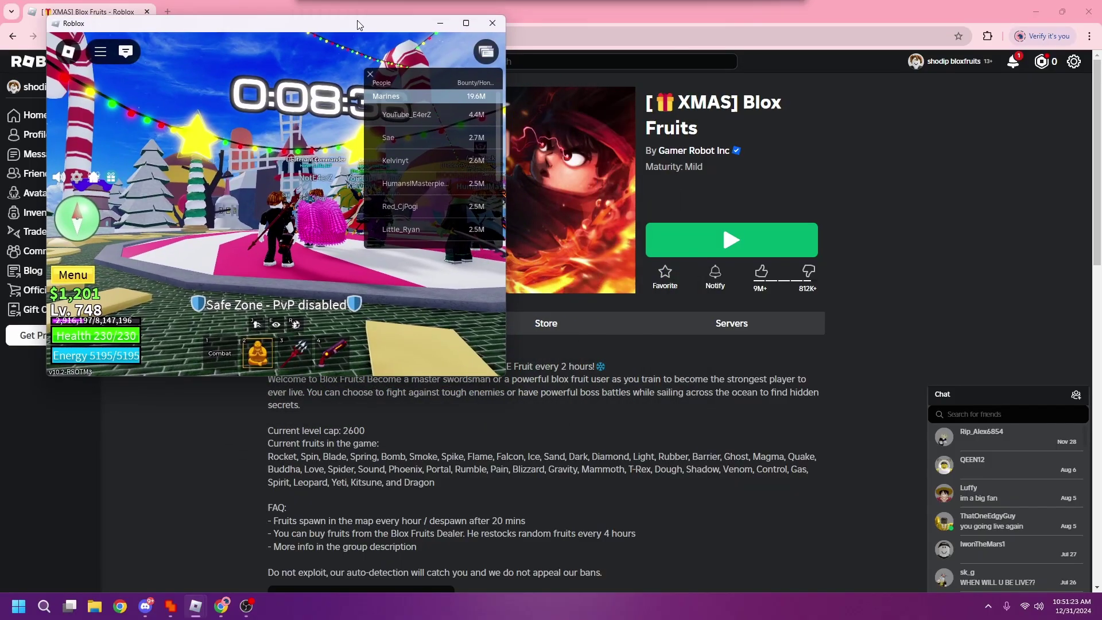
click(1045, 8)
drag(1, 367, 822, 62)
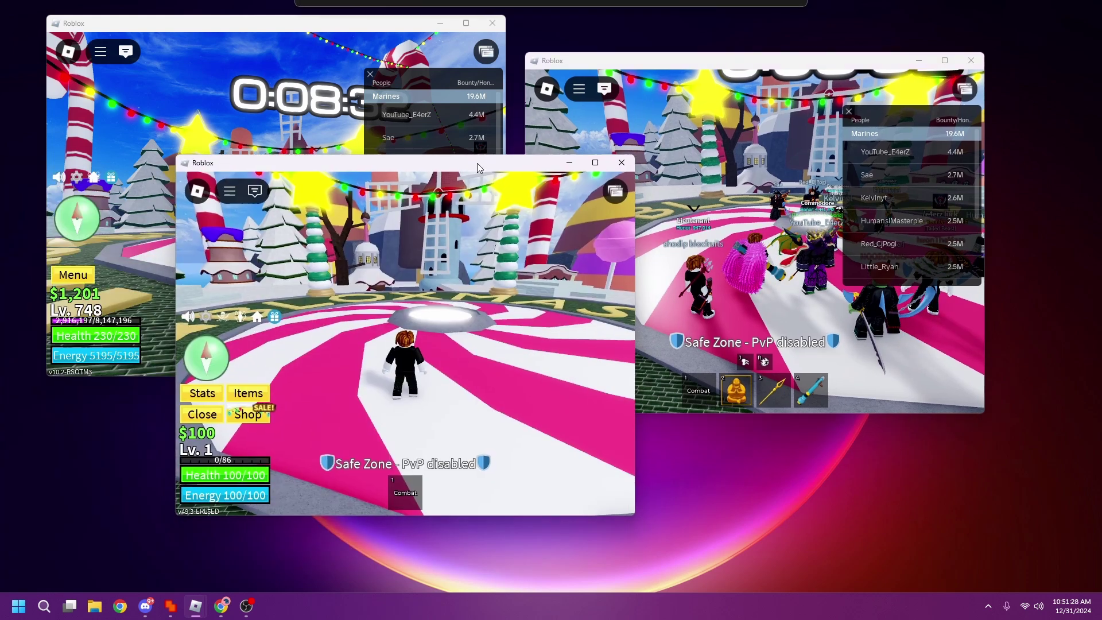
drag(476, 160, 367, 172)
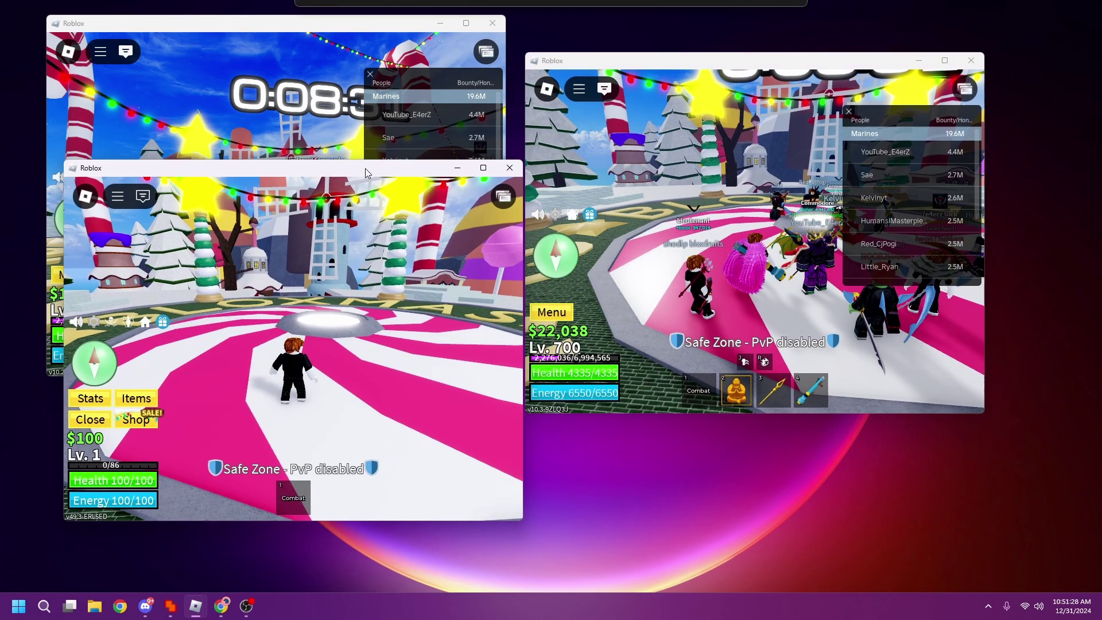
drag(1, 367, 743, 198)
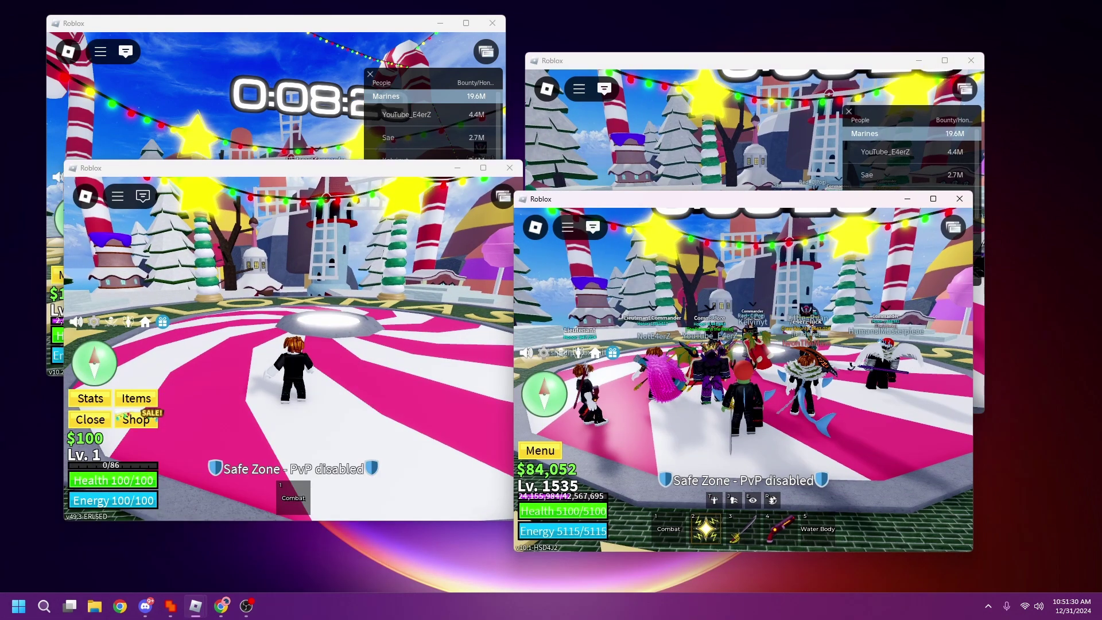
Move the level 1 game window further down and bring the two upper Roblox windows to the front
click(215, 281)
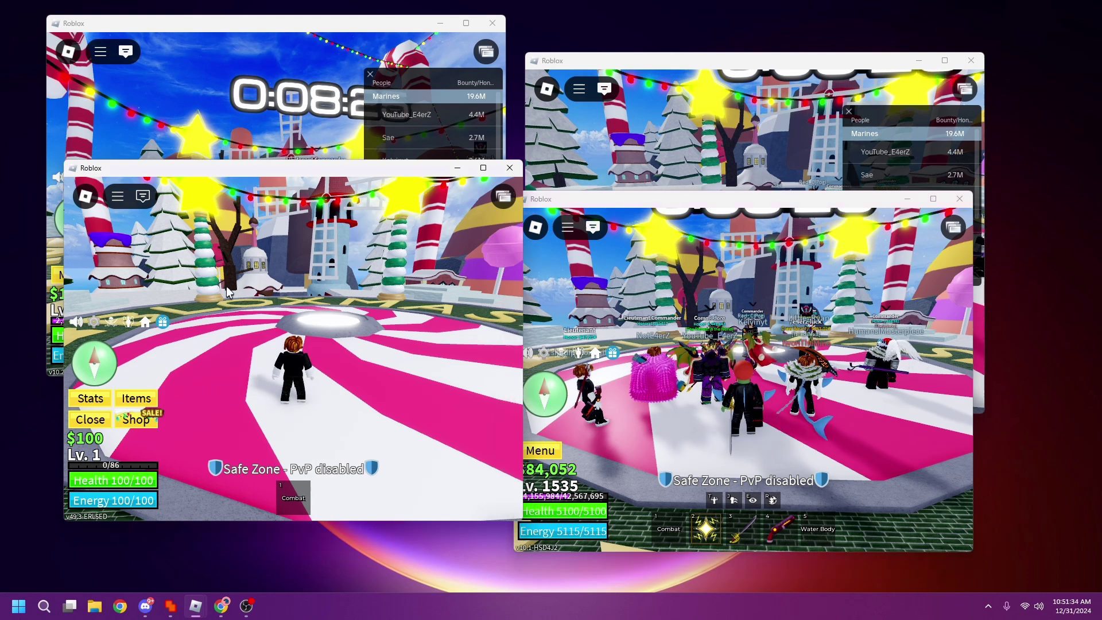
drag(273, 166, 260, 213)
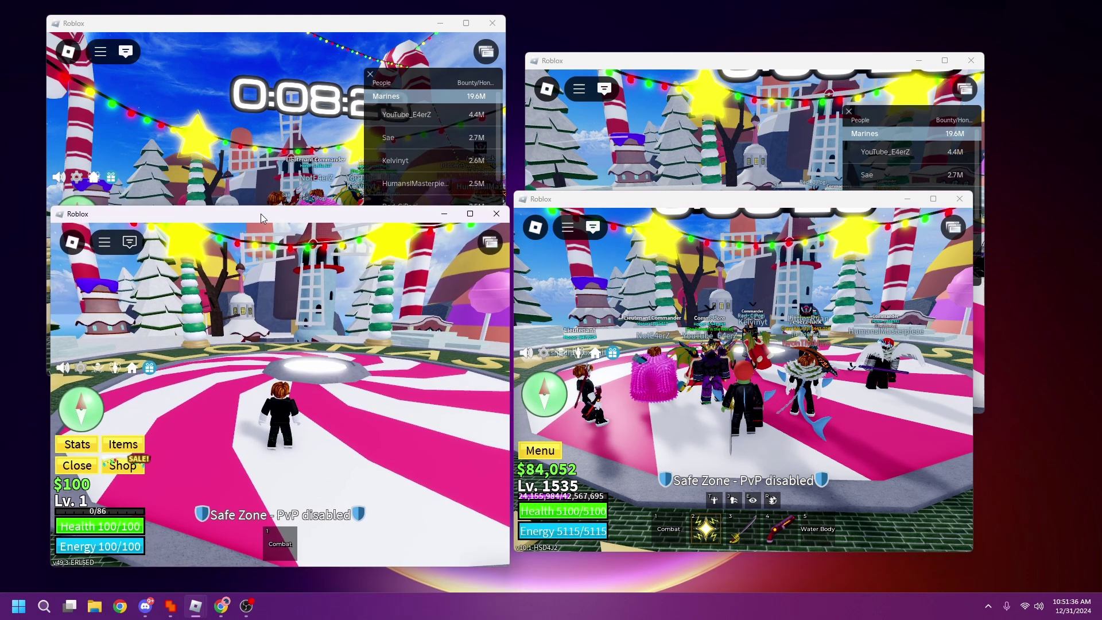
click(280, 133)
click(718, 132)
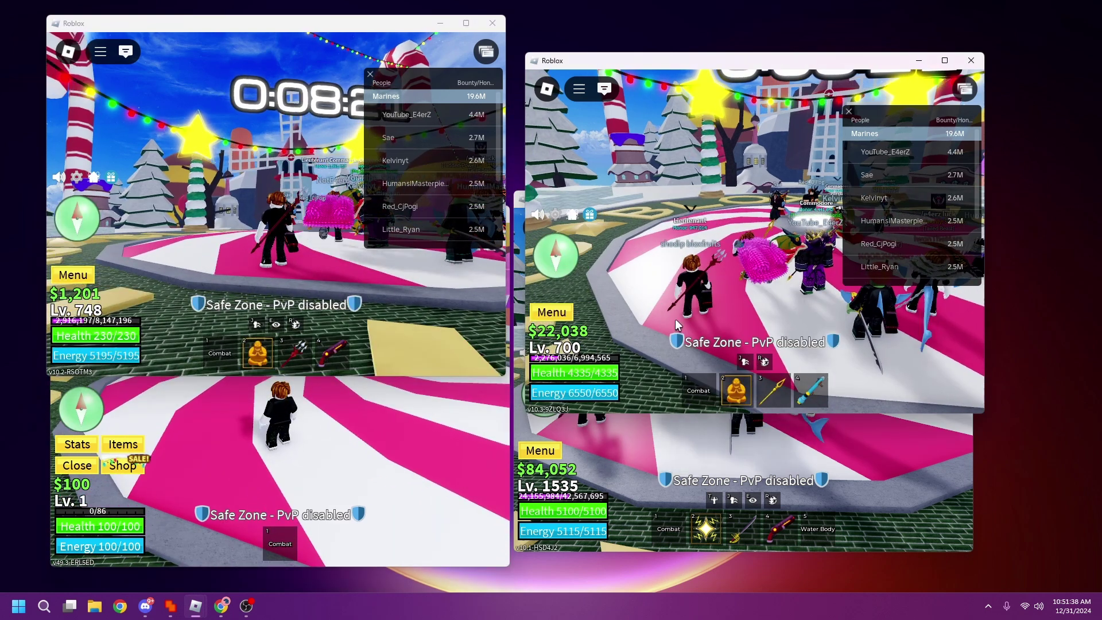
drag(1, 138, 1, 218)
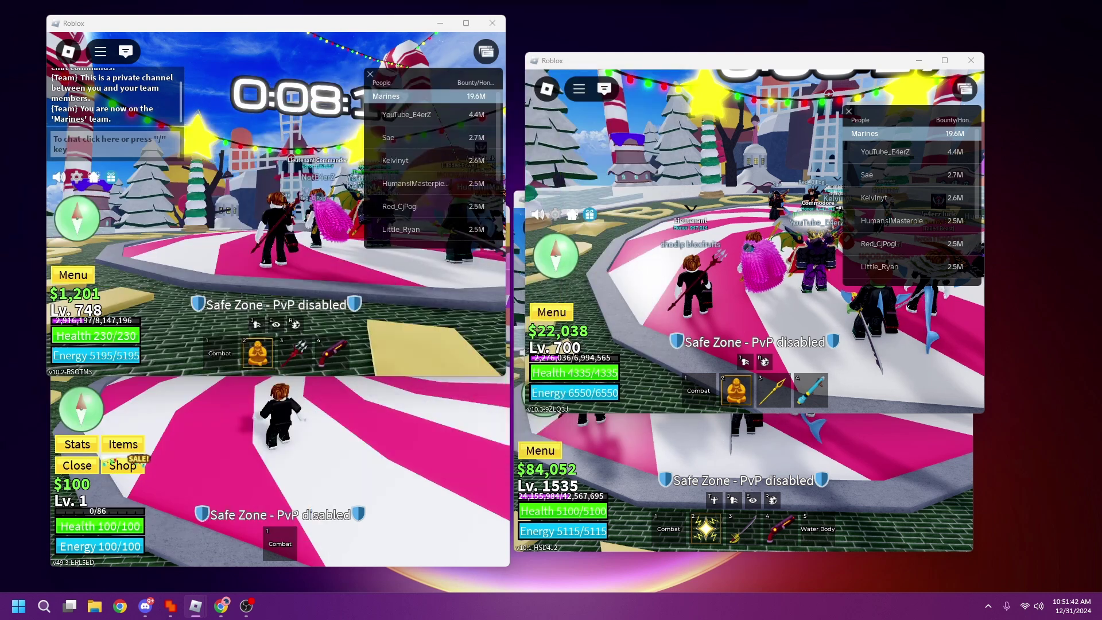
drag(1, 172, 1, 275)
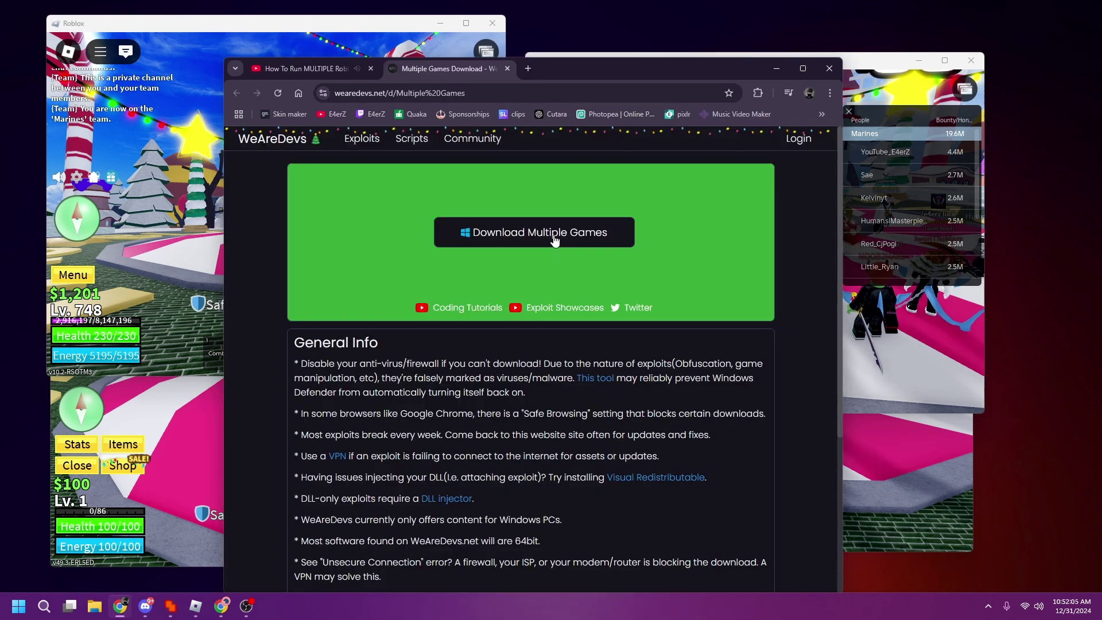
Launch the downloaded Multiple_ROBLOX (1).exe, and close the tool's window and the WeAreDevs download page
click(788, 92)
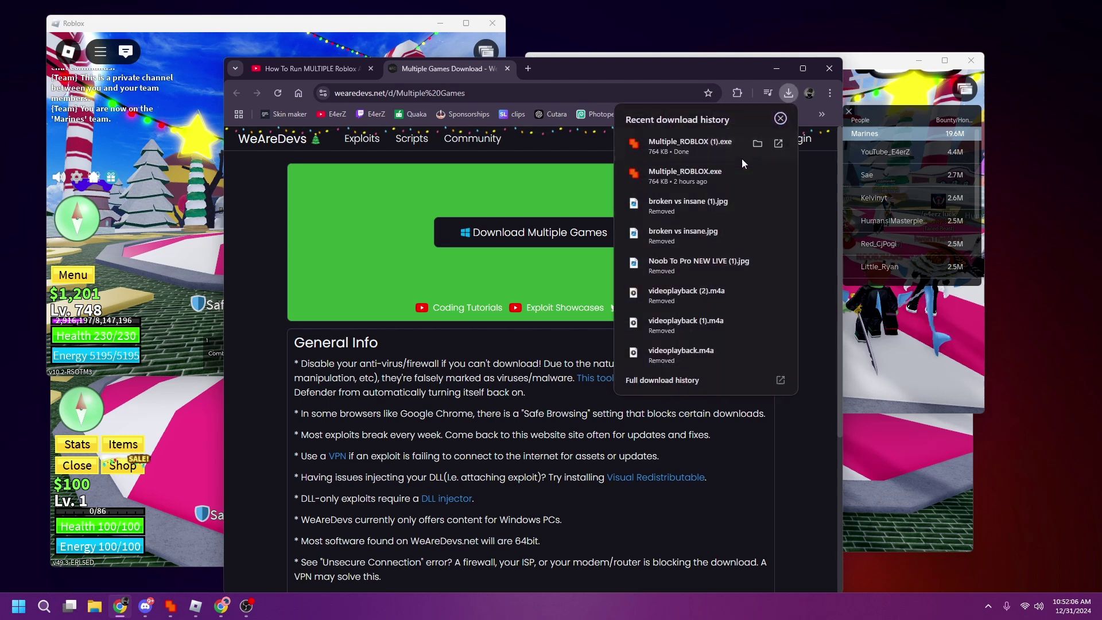
click(658, 150)
drag(177, 99, 468, 140)
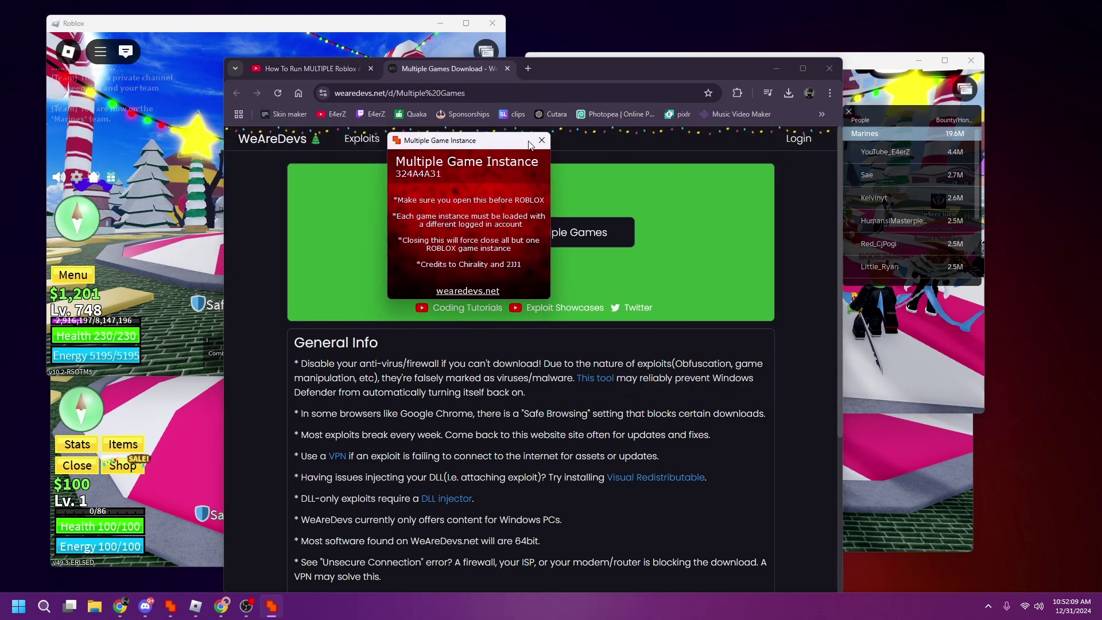
click(539, 140)
click(507, 68)
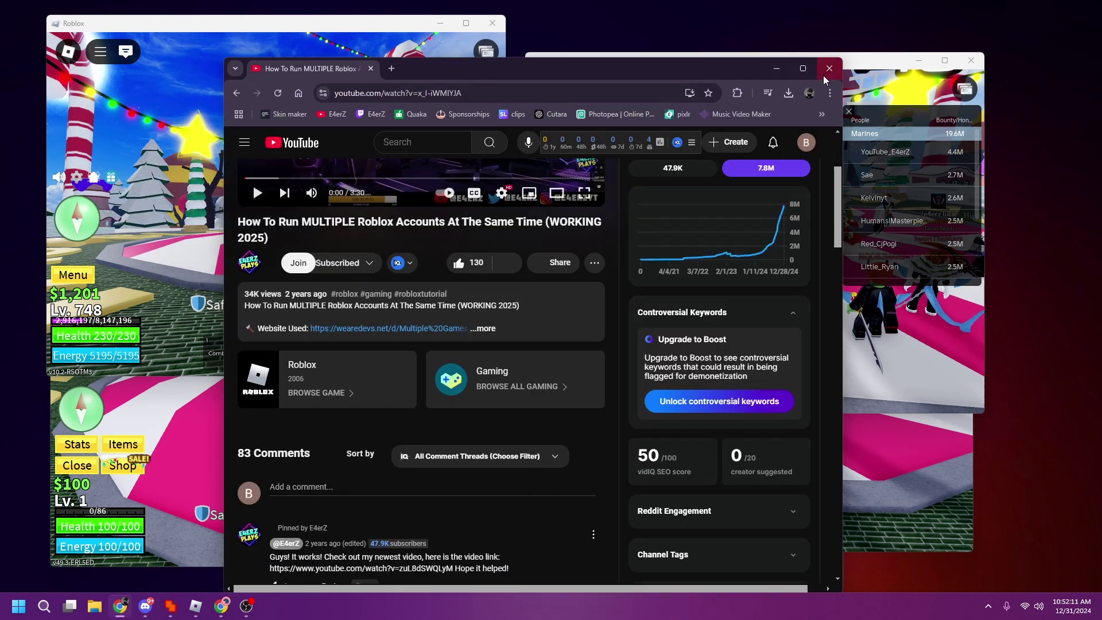
Open roblox.com in a new browser tab and close the YouTube video tab
click(392, 68)
text(roblox.com)
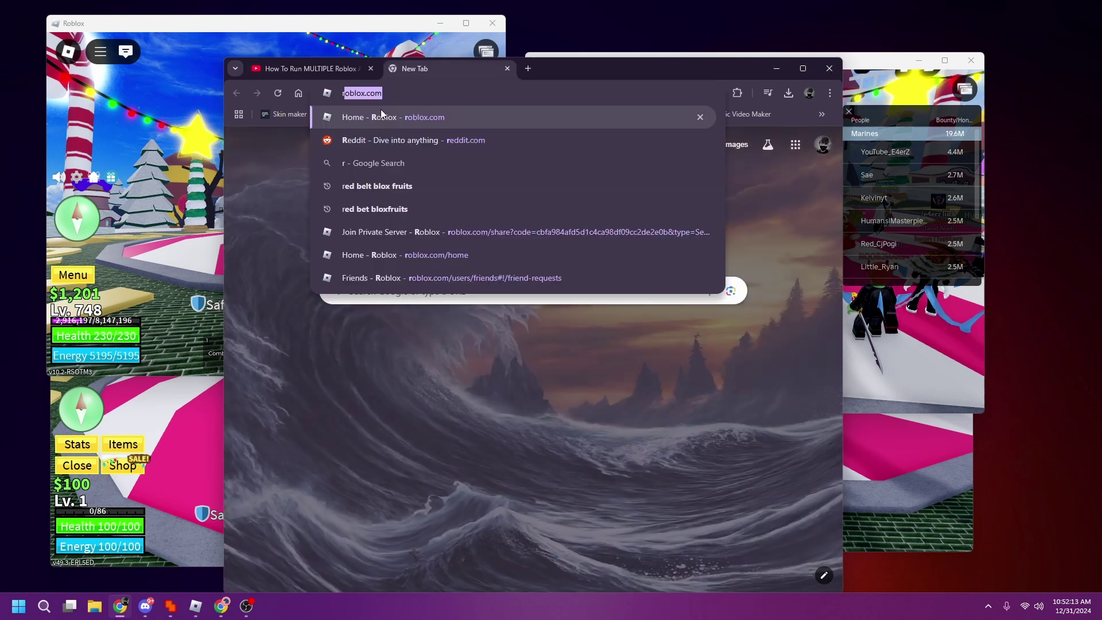
click(379, 116)
click(371, 69)
View the Switch Accounts list on the Roblox home page and dismiss it
click(805, 138)
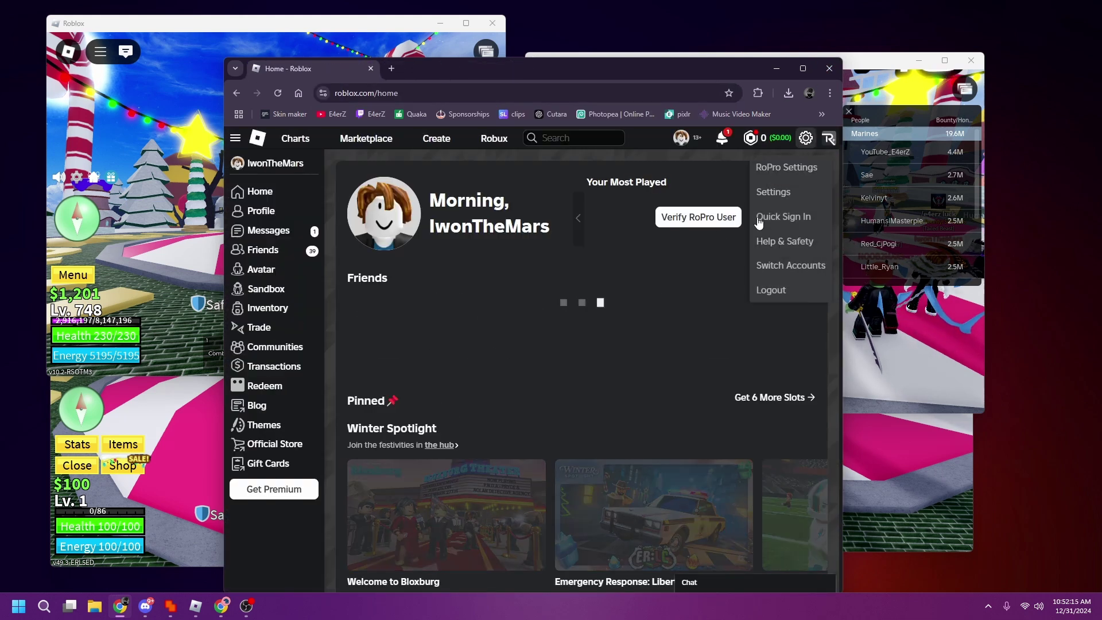
click(792, 266)
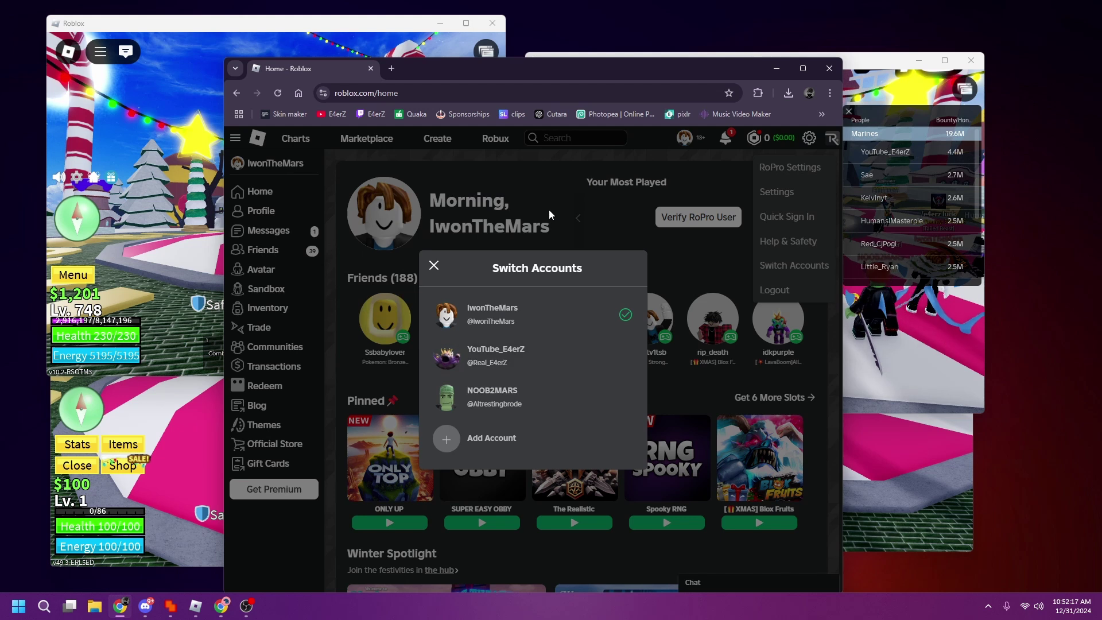
click(555, 227)
Open the pinned Blox Fruits game page in a new tab and show its Servers section
scroll(450, 278, down, 3)
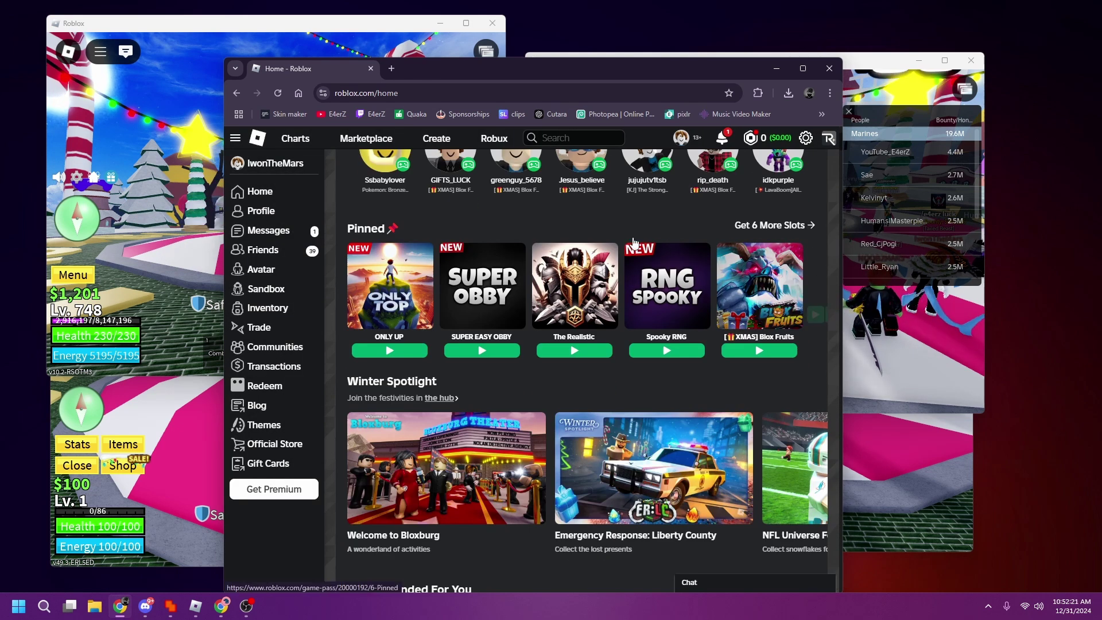
drag(476, 83, 477, 70)
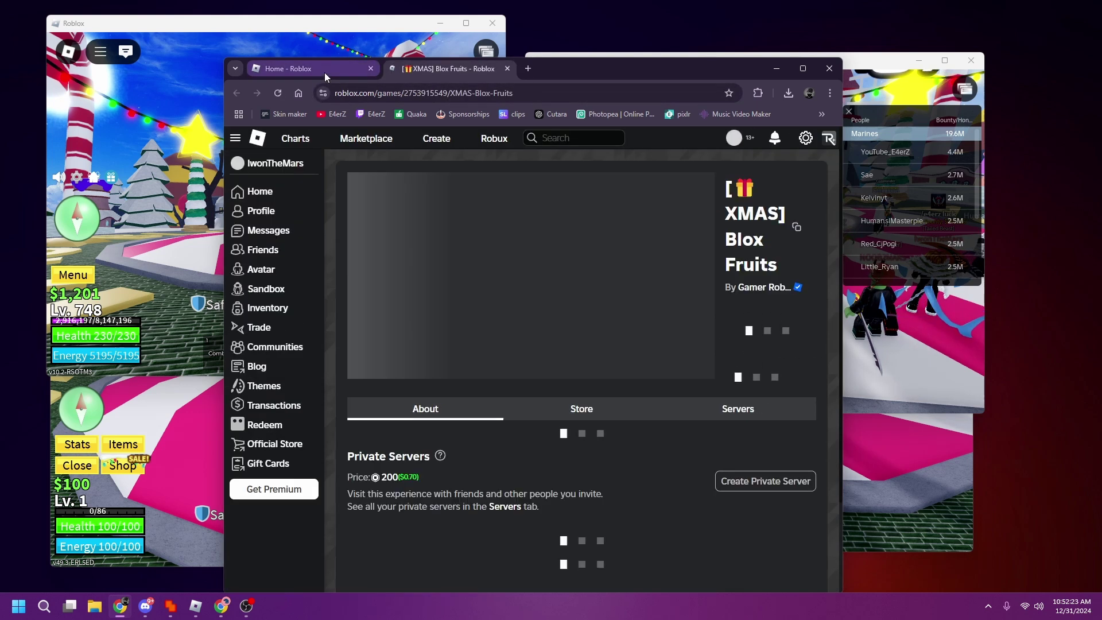
click(731, 477)
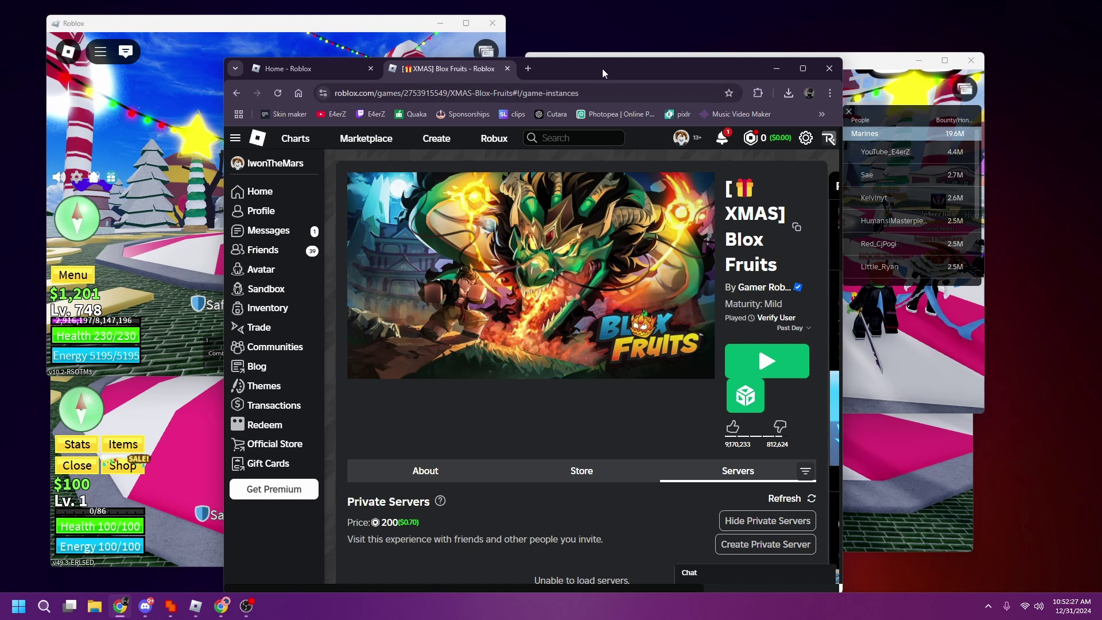
drag(603, 72, 598, 85)
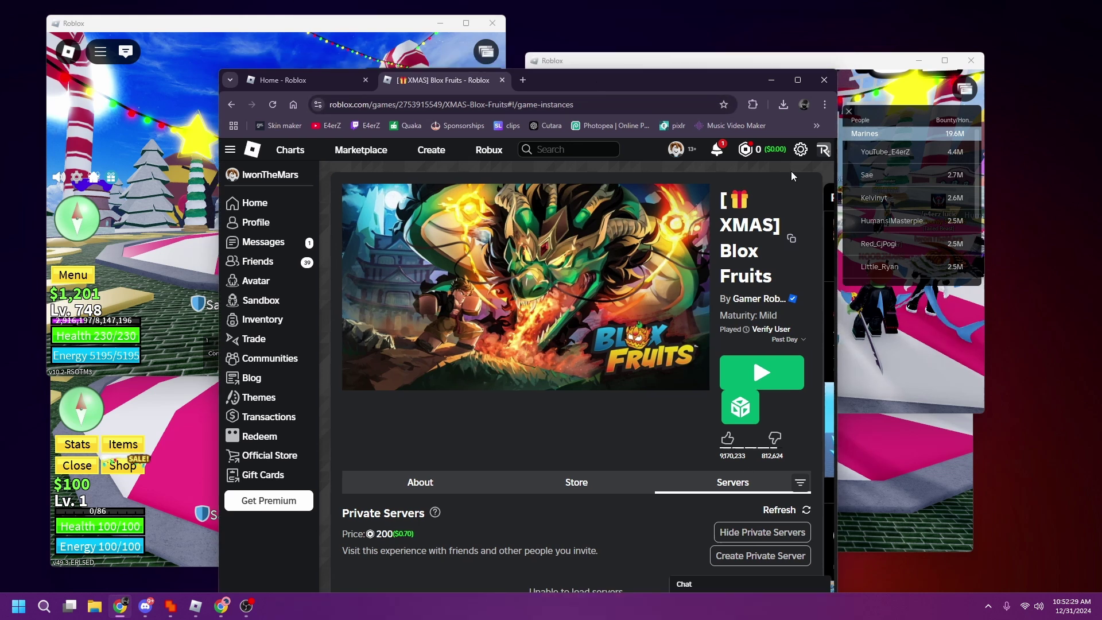
View the account switcher from the Blox Fruits page, dismiss it and close both Roblox tabs
click(799, 149)
click(787, 275)
click(428, 278)
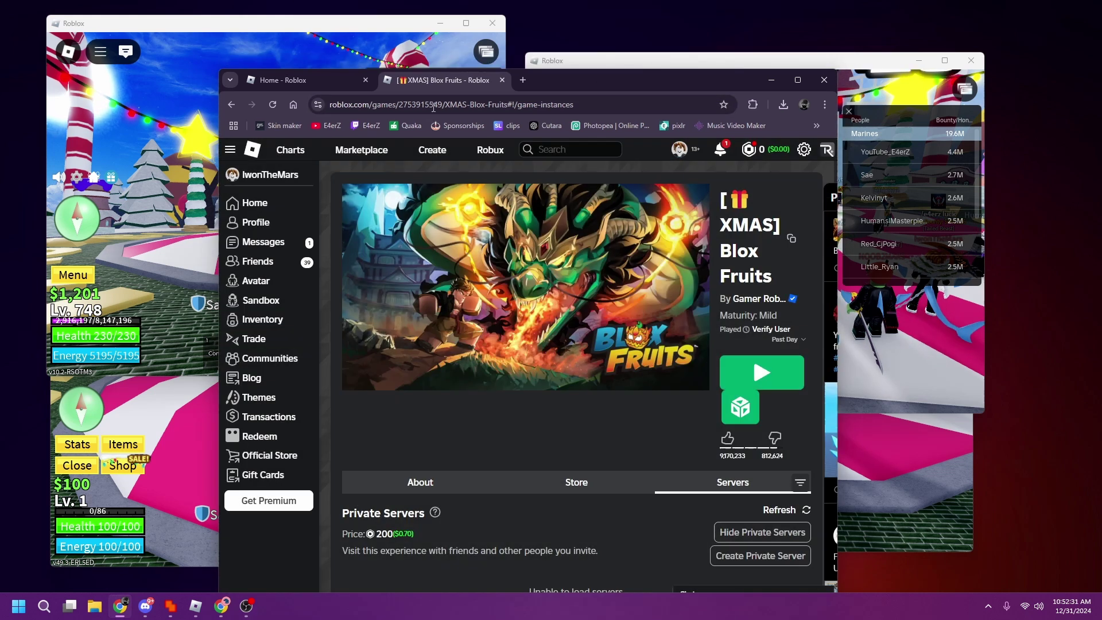
click(502, 80)
click(365, 80)
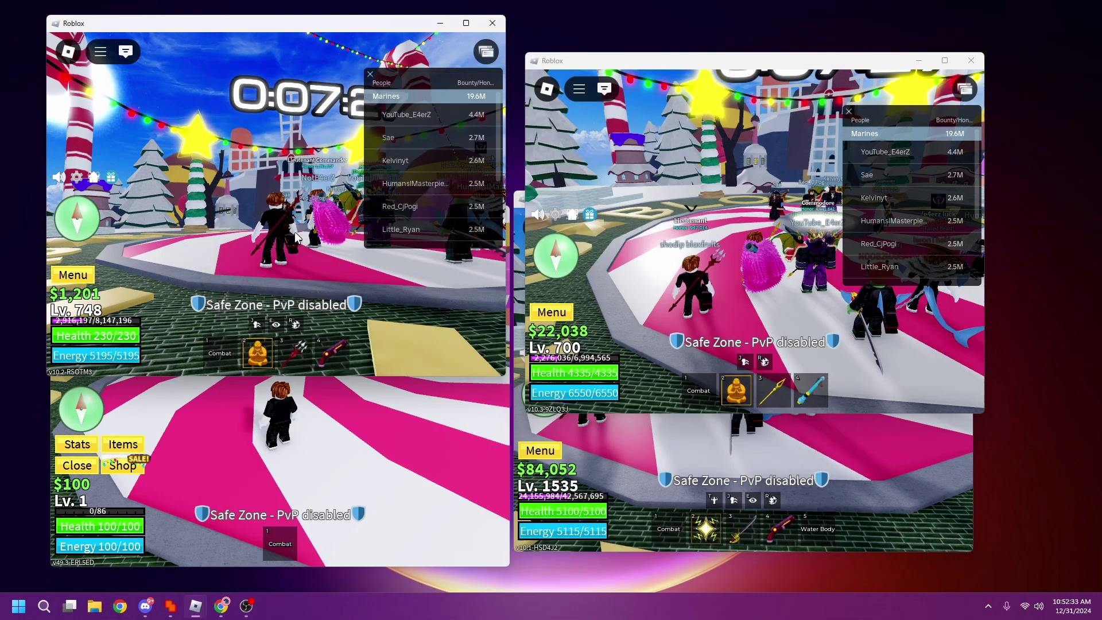
Clear the four Roblox game windows off the desktop
drag(288, 24, 0, 246)
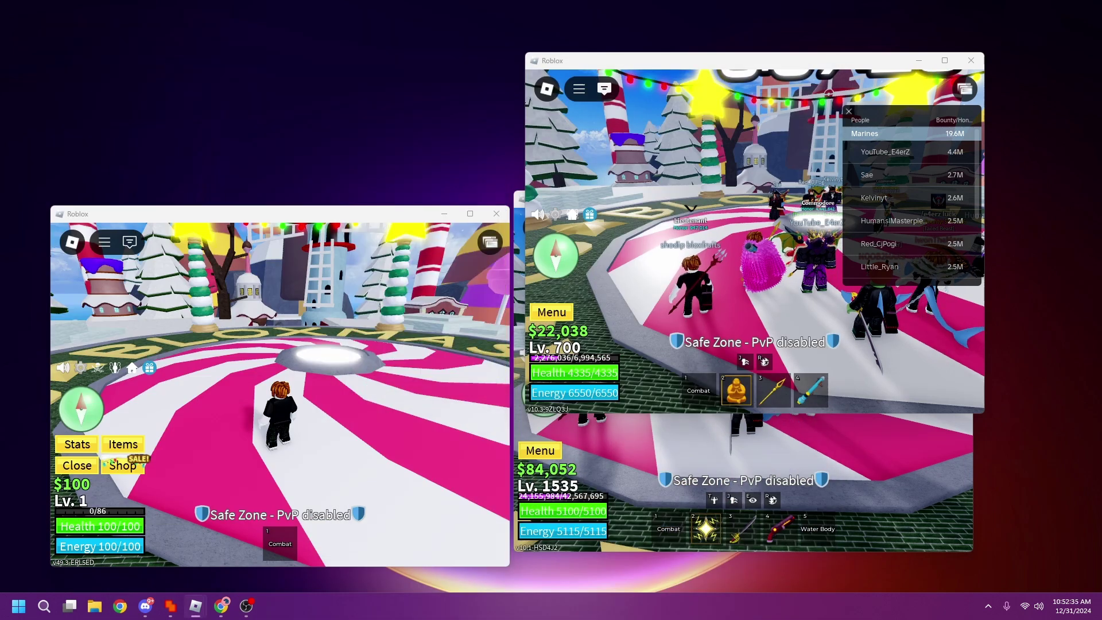
key(alt+F4)
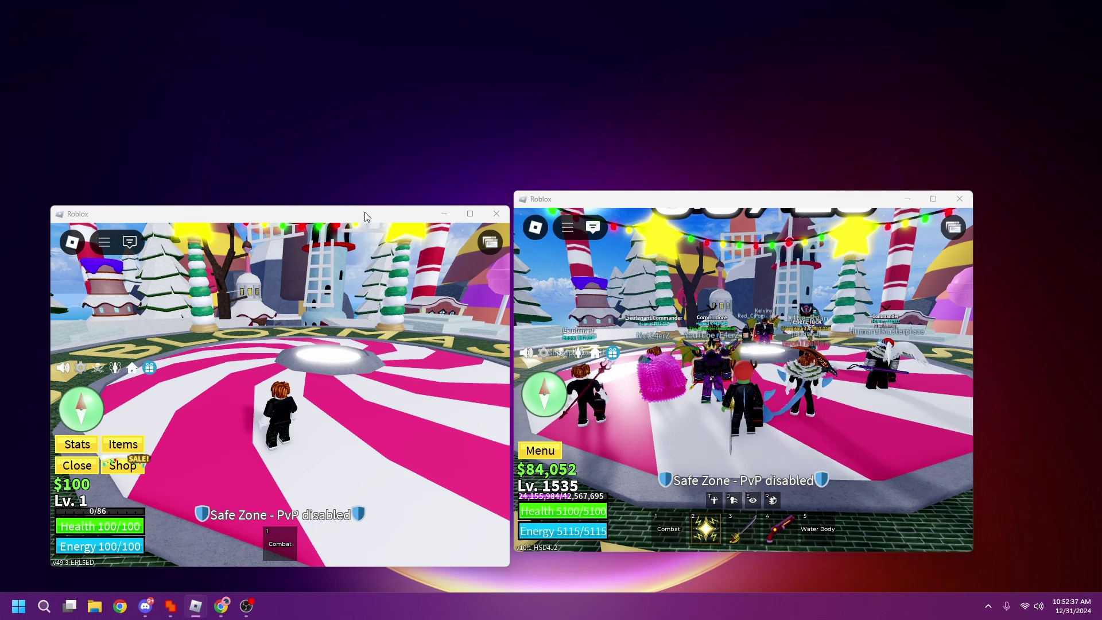
key(alt+F4)
drag(657, 199, 0, 252)
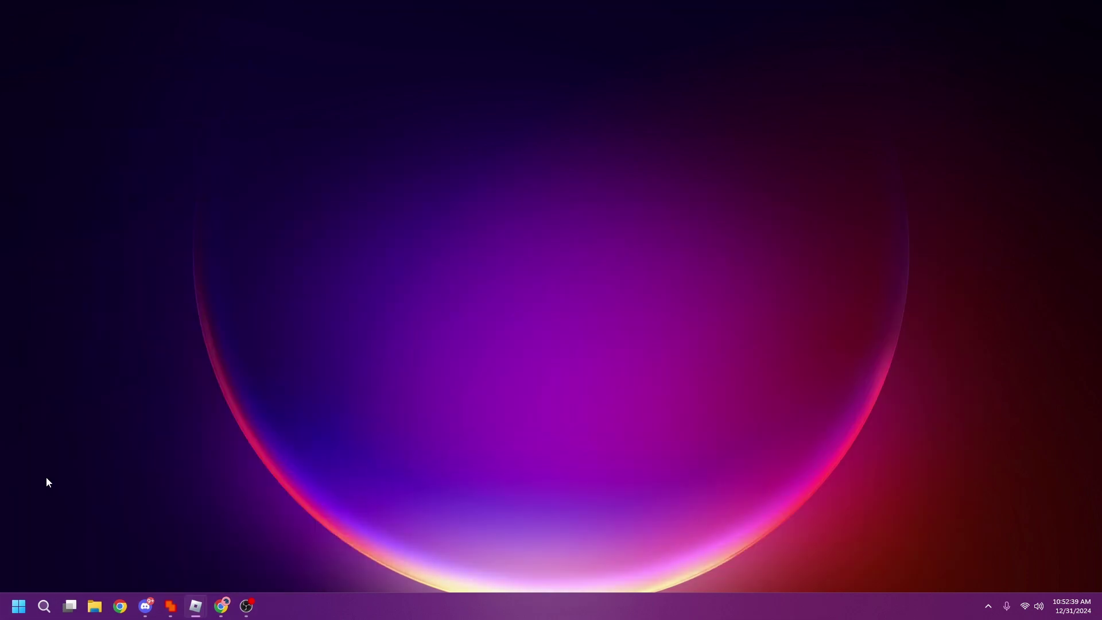
Switch Roblox in the other browser window to the fourth listed account and load the copied Blox Fruits private server link
click(220, 606)
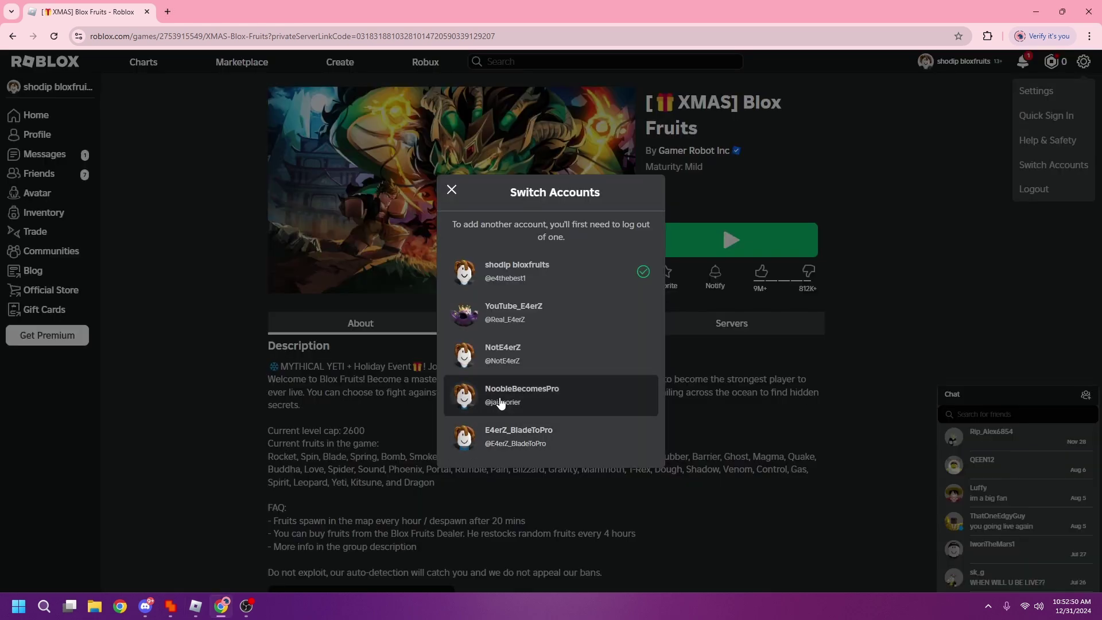
click(523, 392)
click(347, 35)
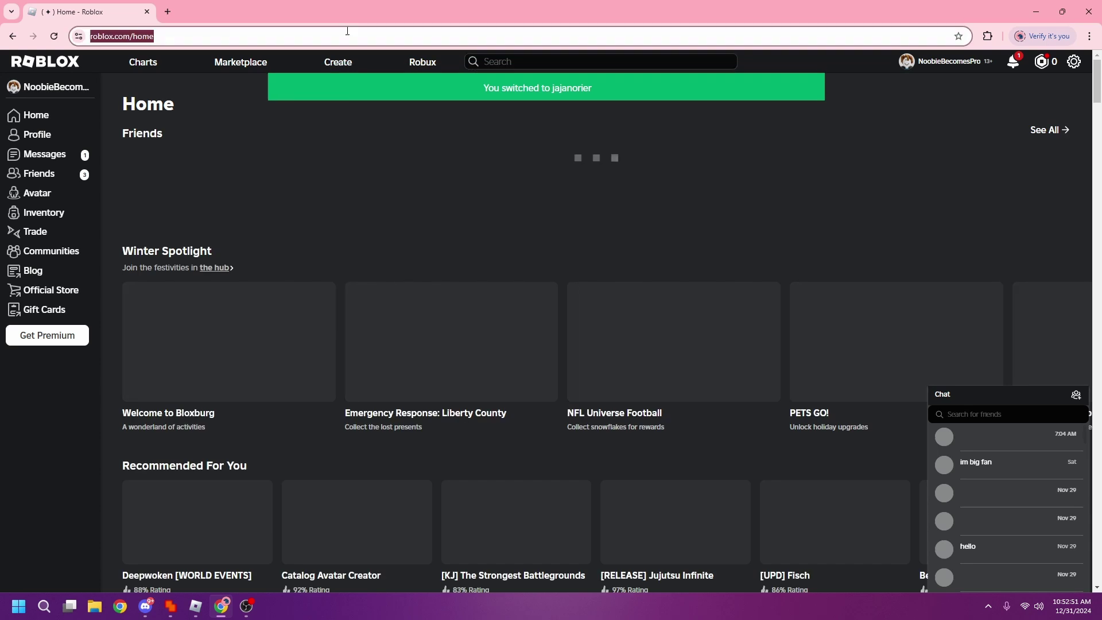
key(ctrl+v)
key(Return)
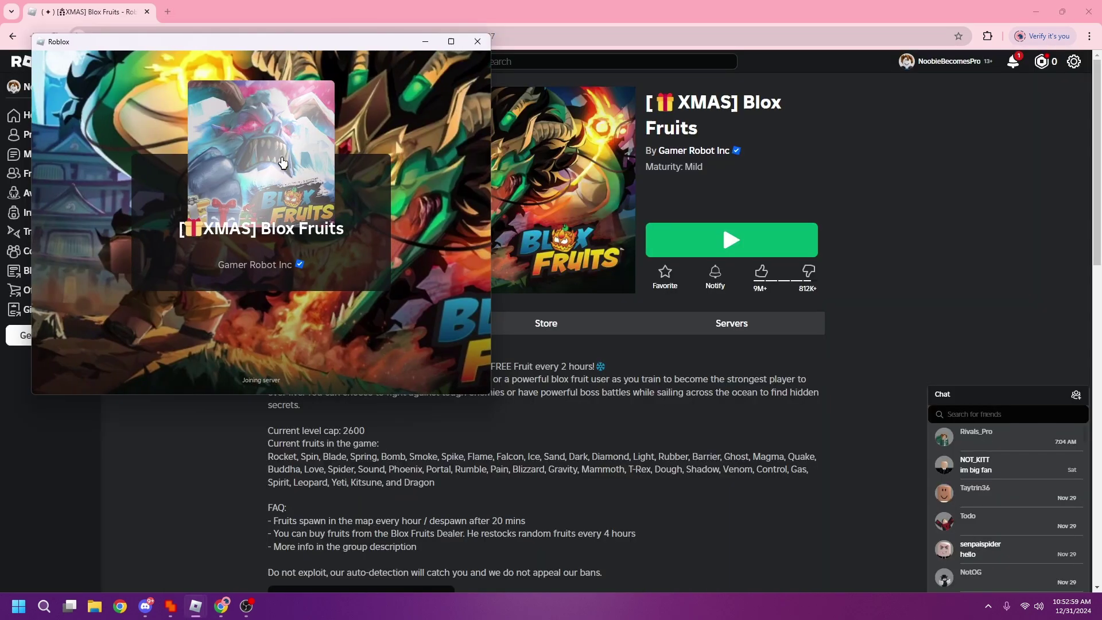
Join the Pirates team in Blox Fruits, walk to the candy-striped plaza and hide the player list and chat
mouse_move(285, 40)
mouse_down()
mouse_move(296, 60)
mouse_move(274, 50)
mouse_up()
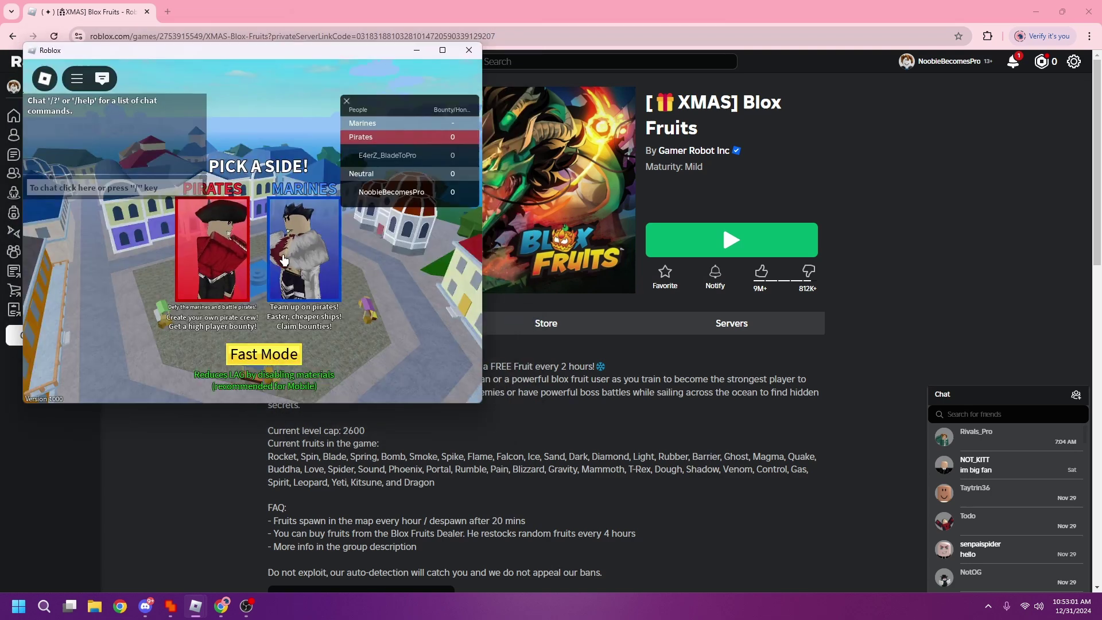
click(225, 237)
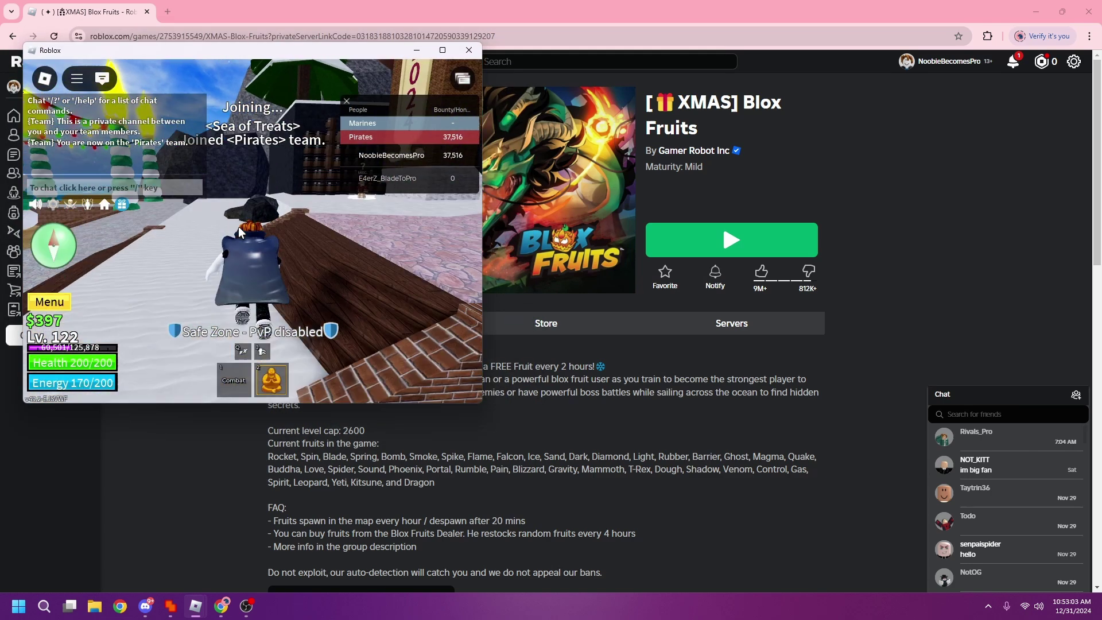
key(w)
key(Tab)
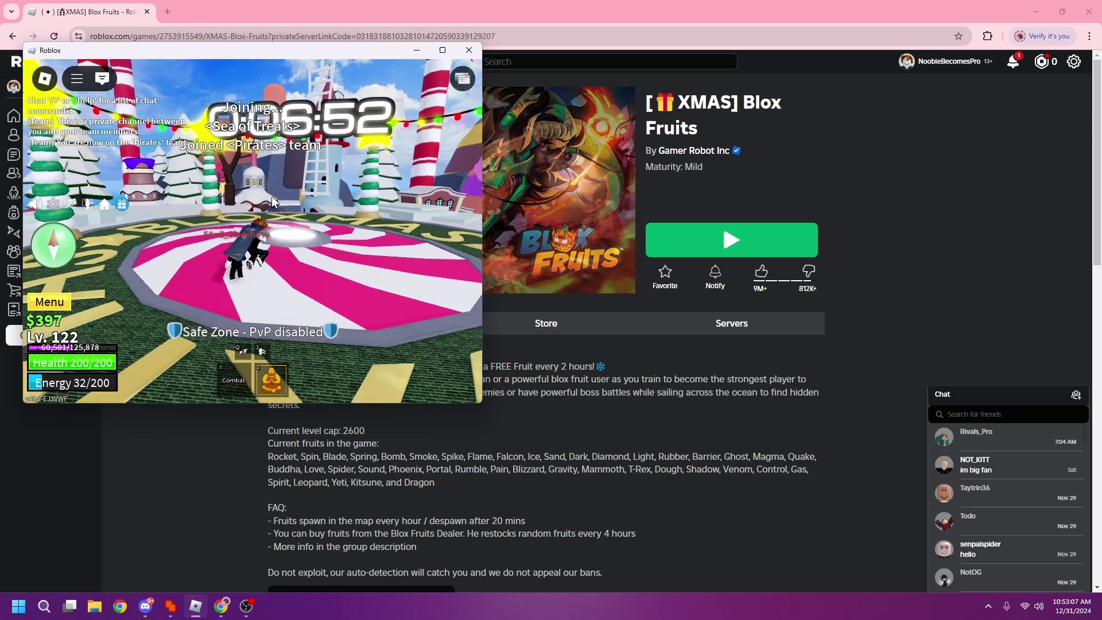
click(102, 84)
Restore the browser beside the game, view the Switch Accounts list, dismiss it and clear the browser window off the desktop
mouse_move(504, 5)
mouse_down()
mouse_move(511, 63)
mouse_move(503, 1)
mouse_up()
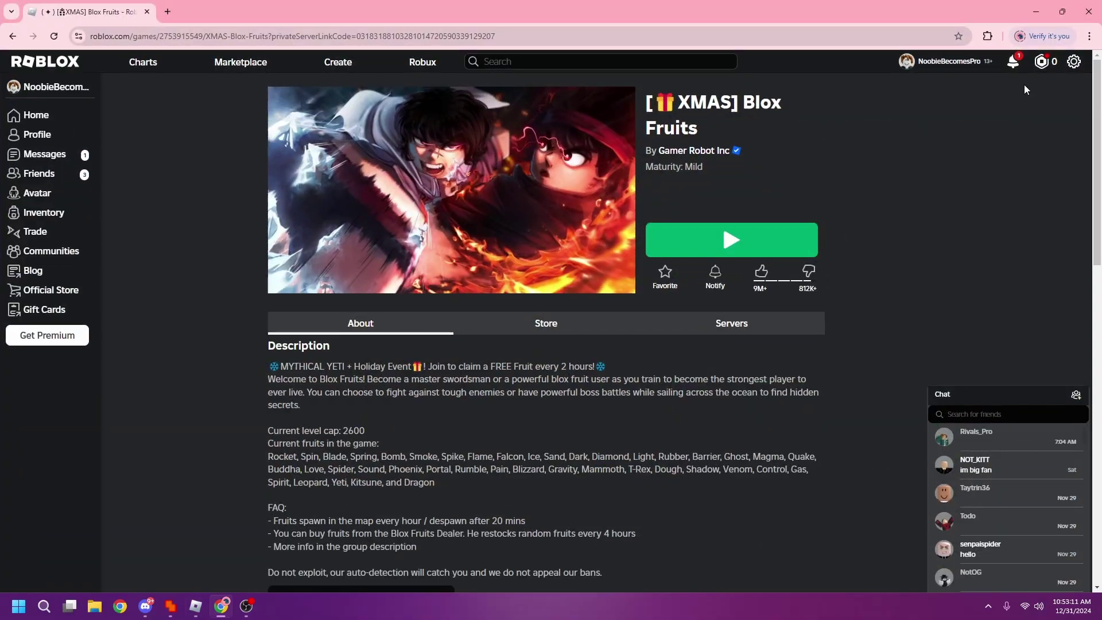
drag(665, 9, 680, 41)
click(903, 93)
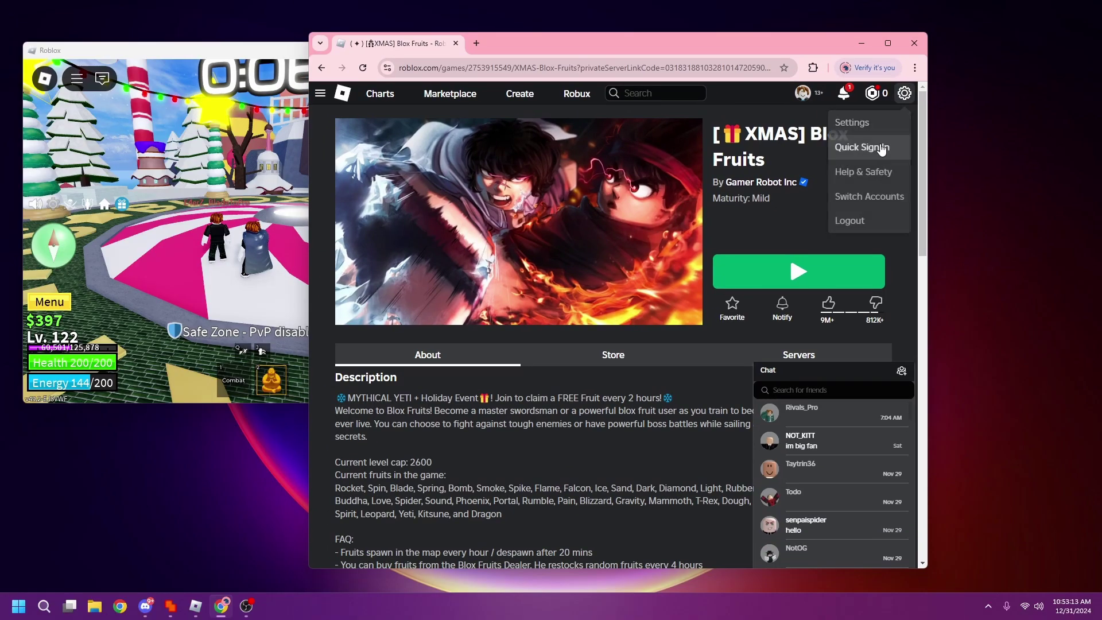
click(858, 198)
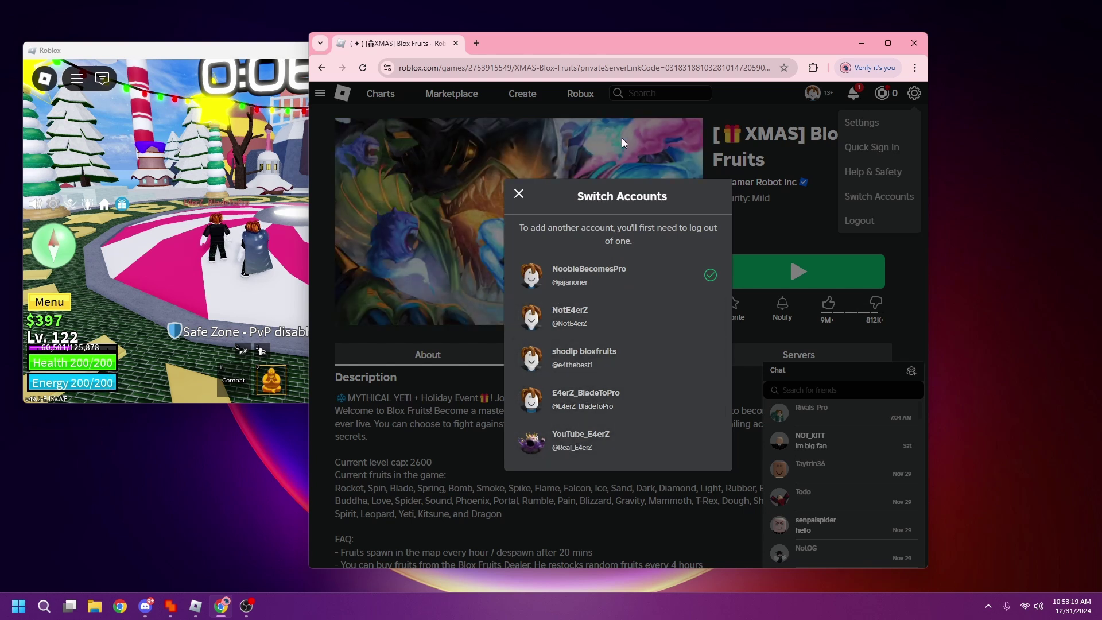
click(575, 129)
drag(614, 52, 0, 230)
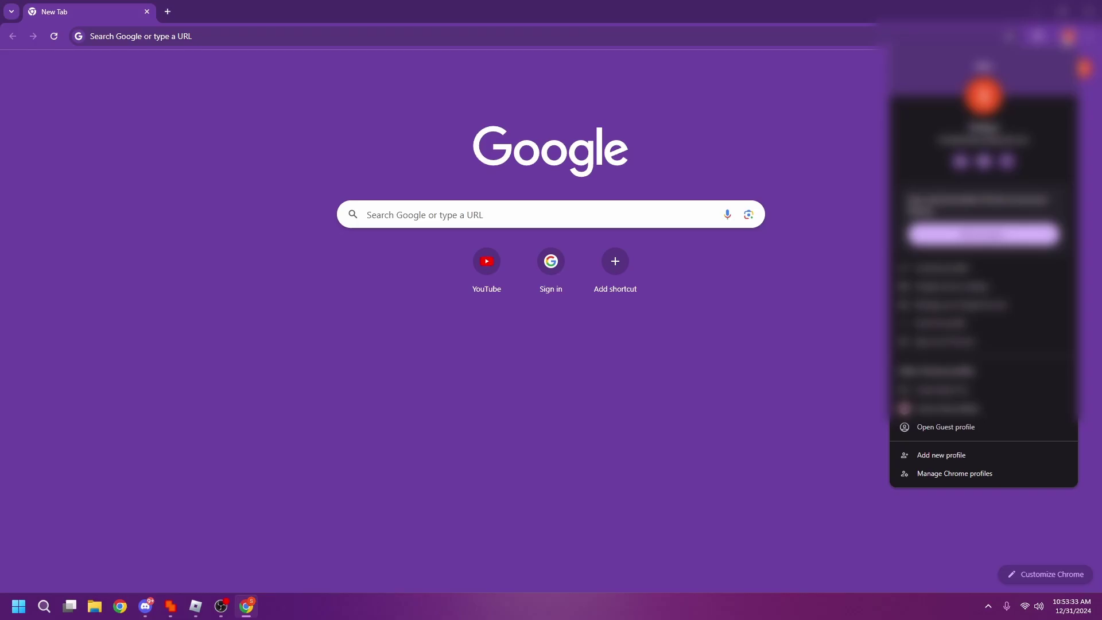
Open the setup window for a new Chrome profile and close it
click(941, 457)
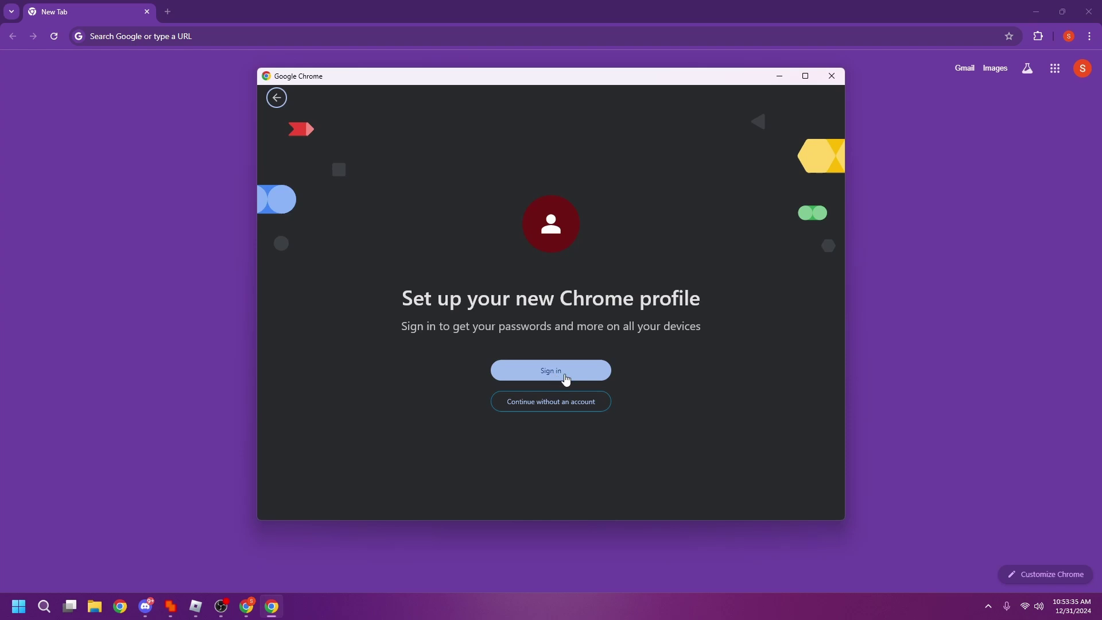
click(828, 81)
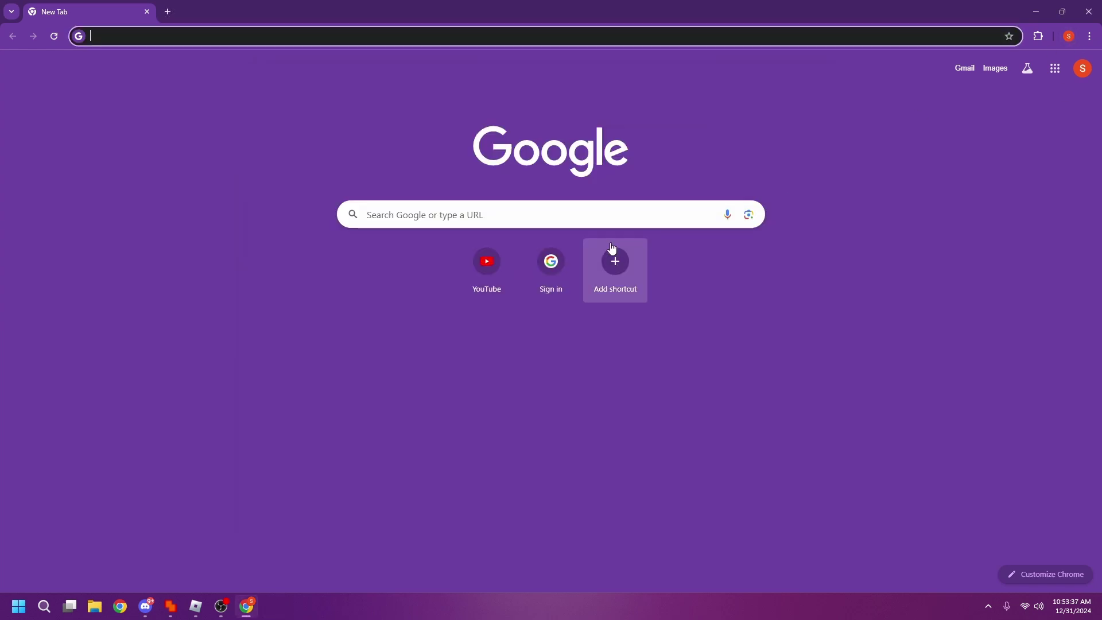
Load roblox.com in this Chrome profile
click(411, 41)
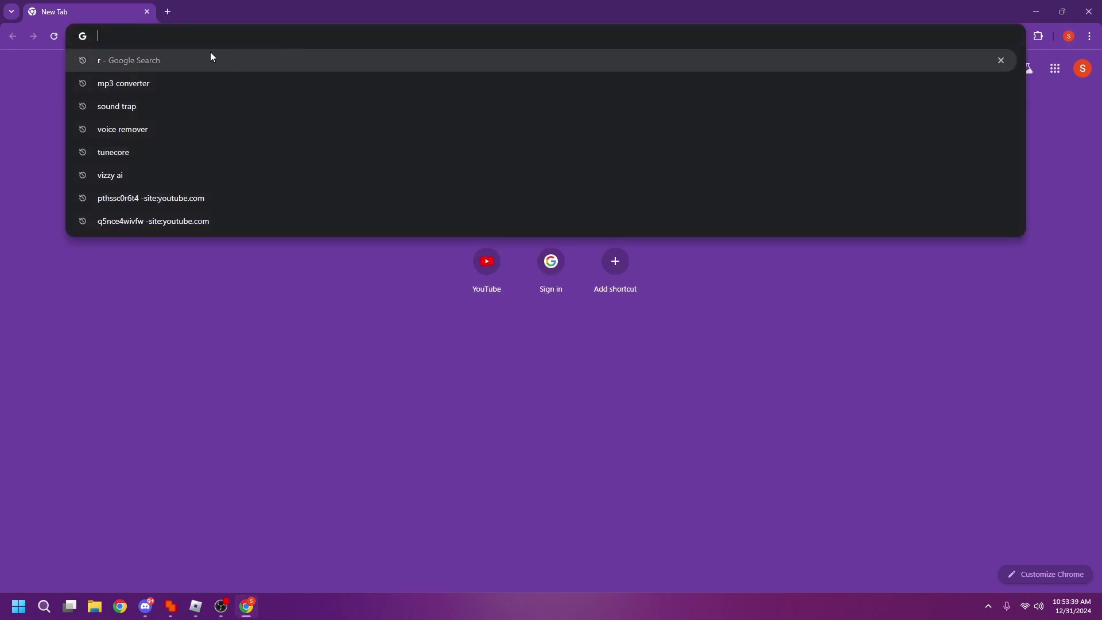
text(roblox.com)
key(Return)
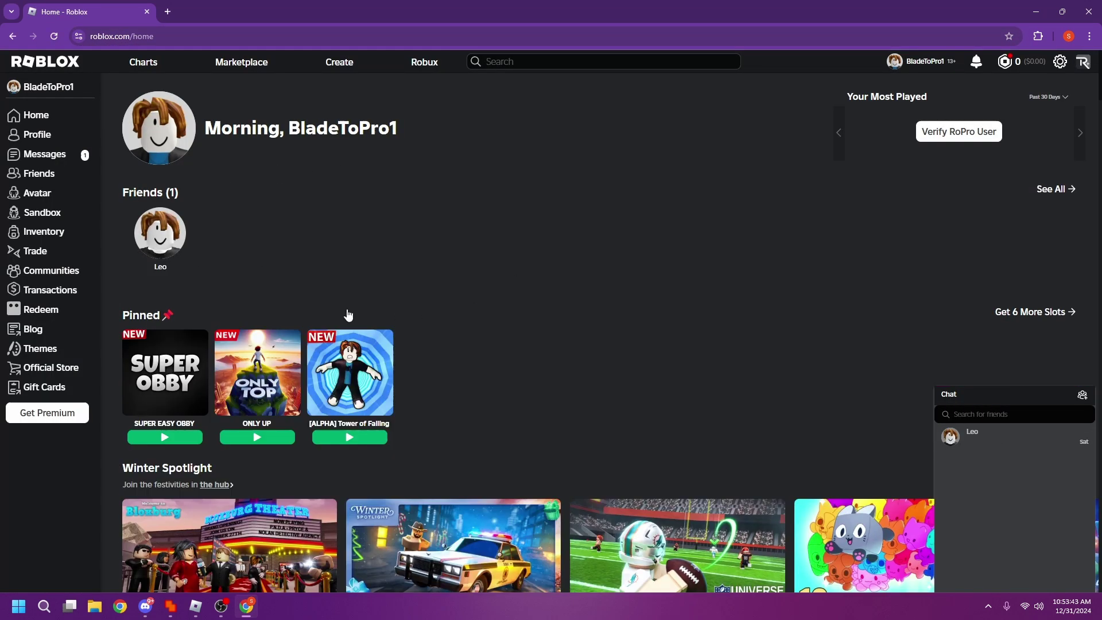
click(314, 35)
key(ctrl+v)
key(Return)
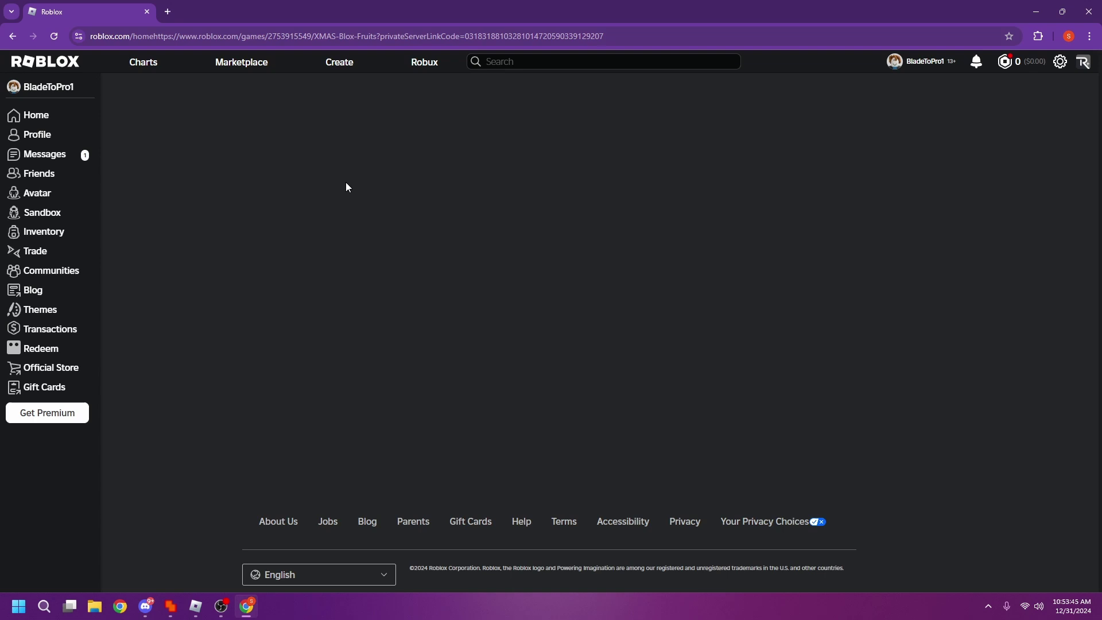
Replace the page address with the copied Blox Fruits private server link and load it
click(214, 36)
key(ctrl+v)
key(Return)
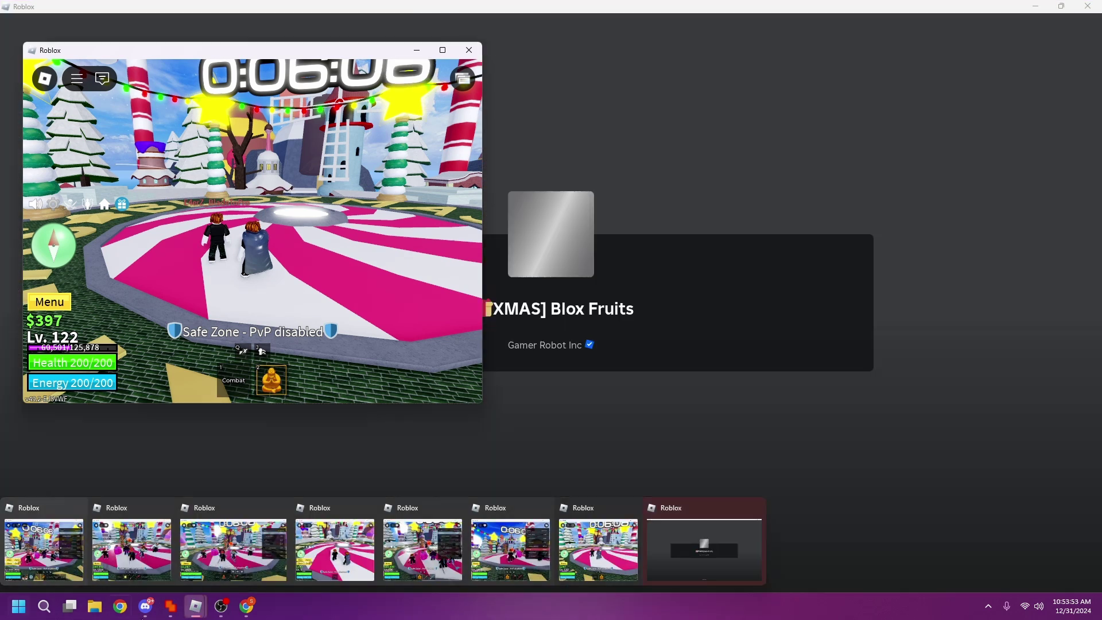
Place the new game window below the existing one, join the Pirates team and walk to the other characters on the candy-striped plaza
drag(570, 2, 254, 198)
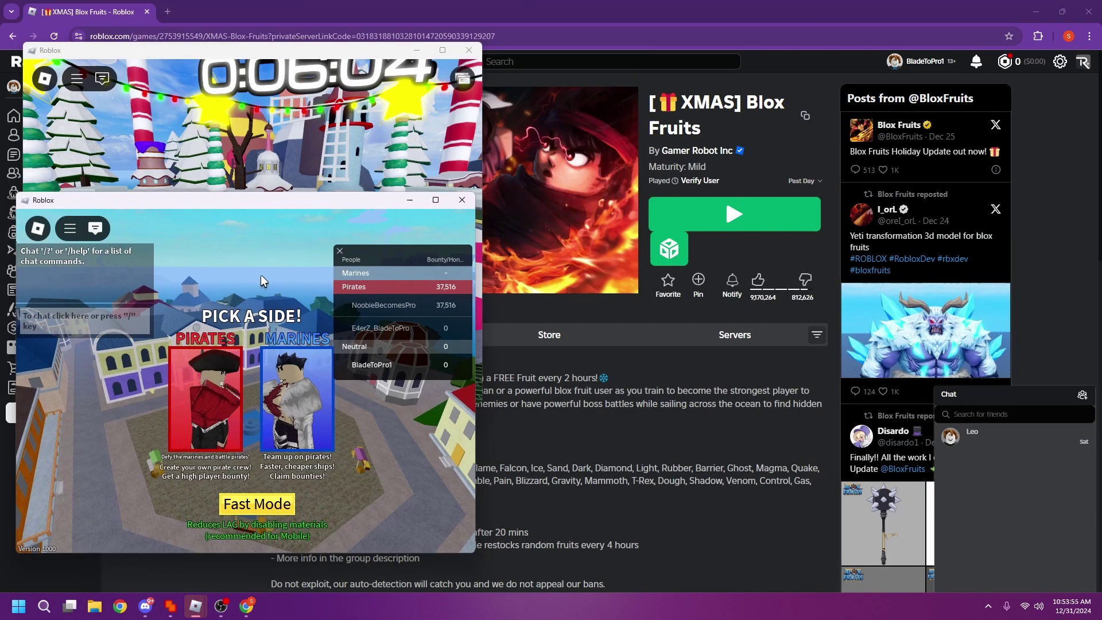
click(222, 412)
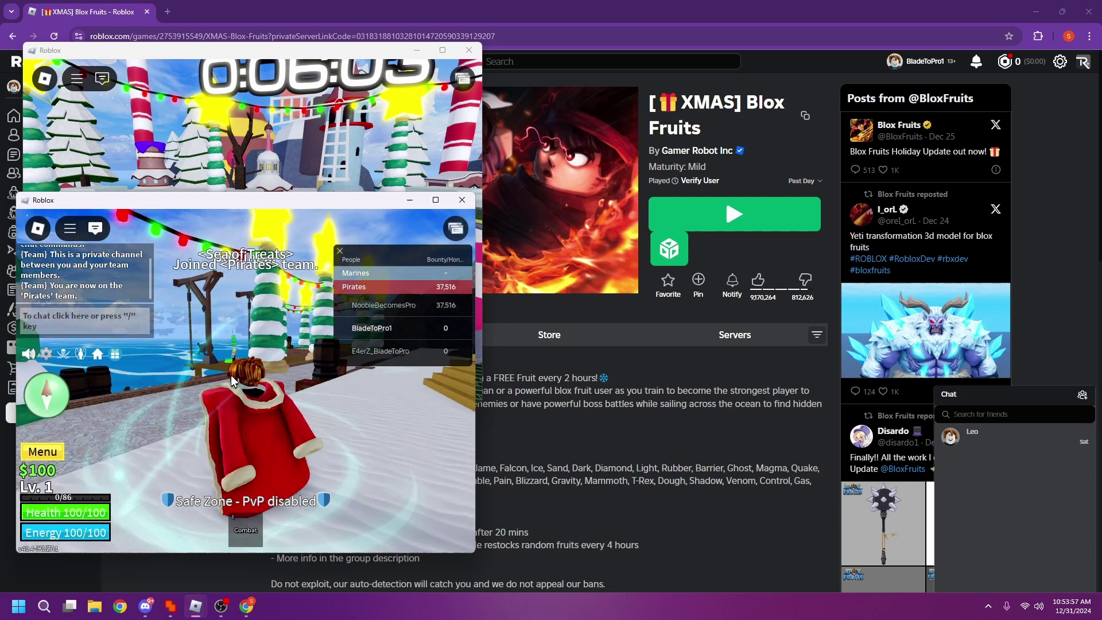
key(w)
key(q)
key(q)
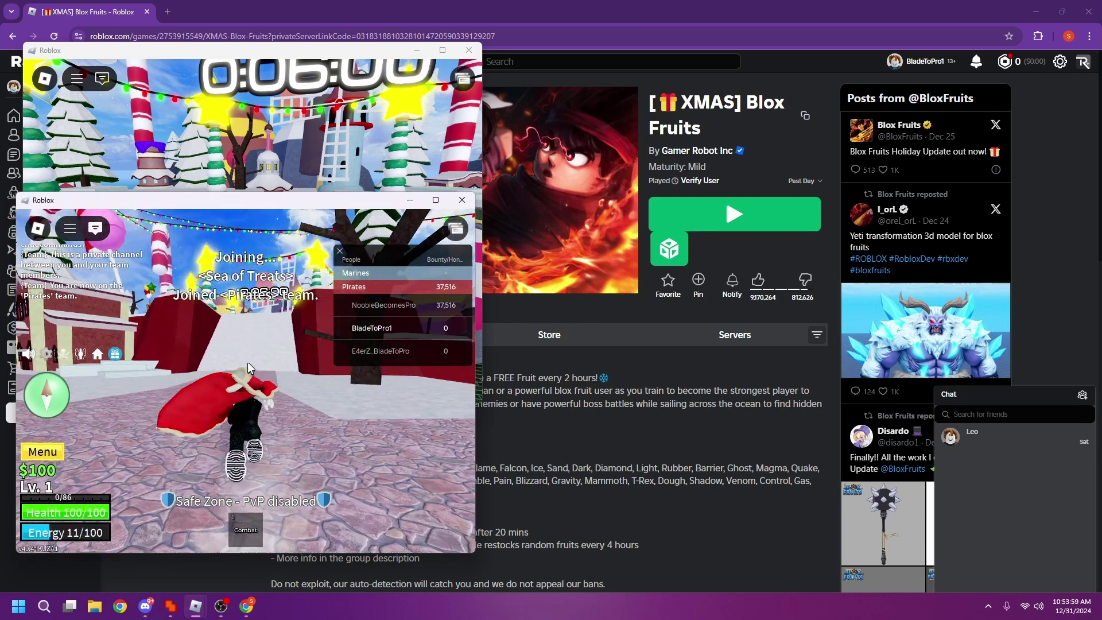
key(w)
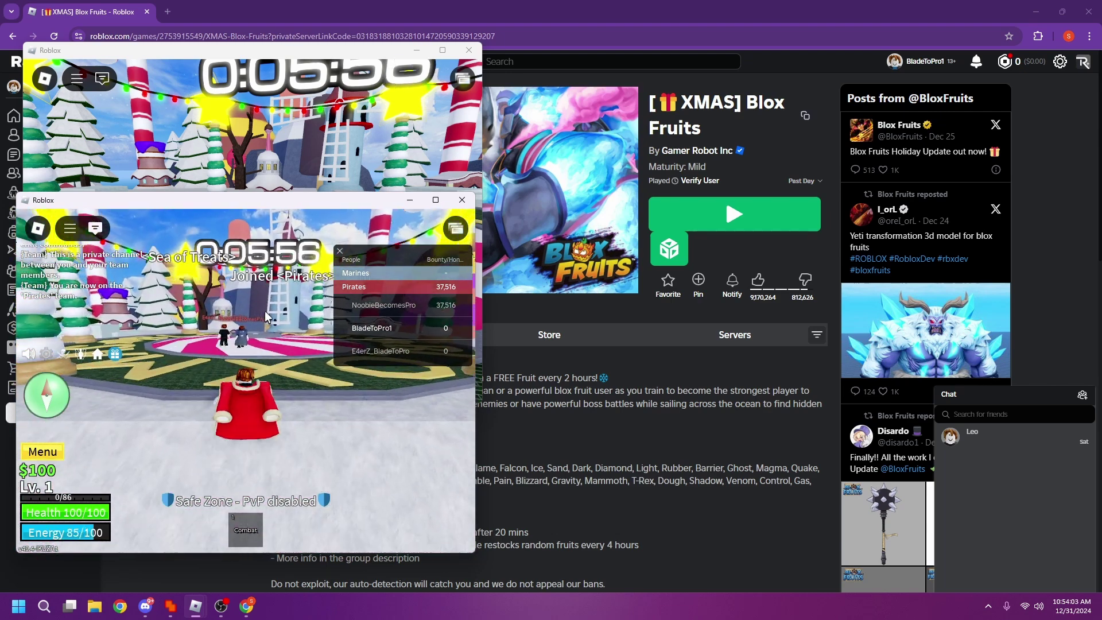
key(w)
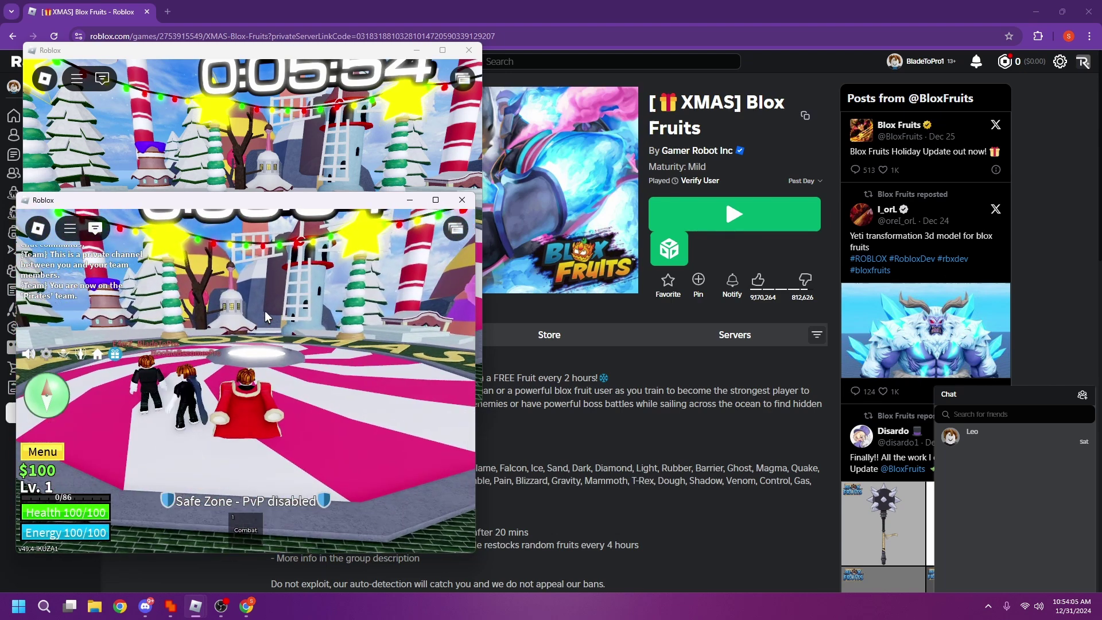
Restore the browser to a smaller window beside the games and switch Roblox to the fourth listed account
drag(517, 6, 504, 67)
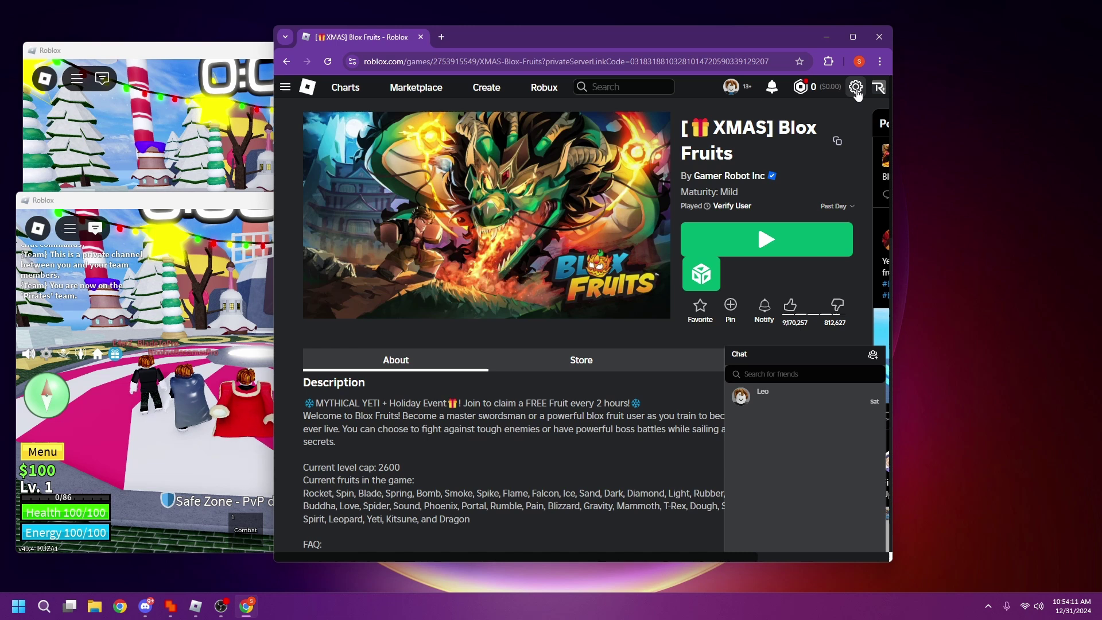
click(285, 87)
click(285, 87)
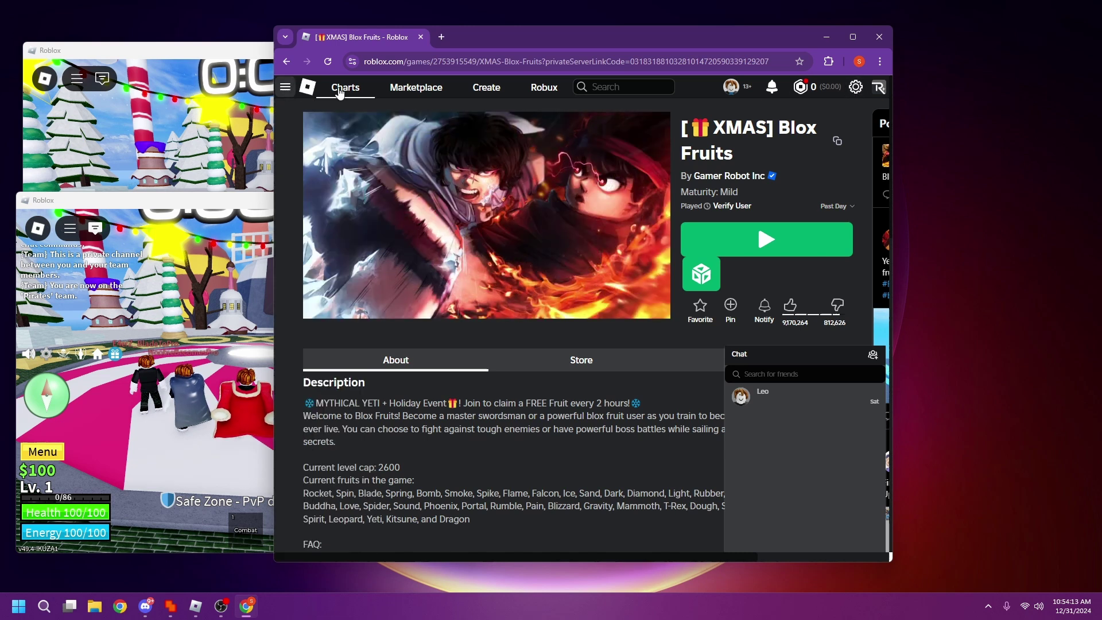
click(855, 87)
click(843, 214)
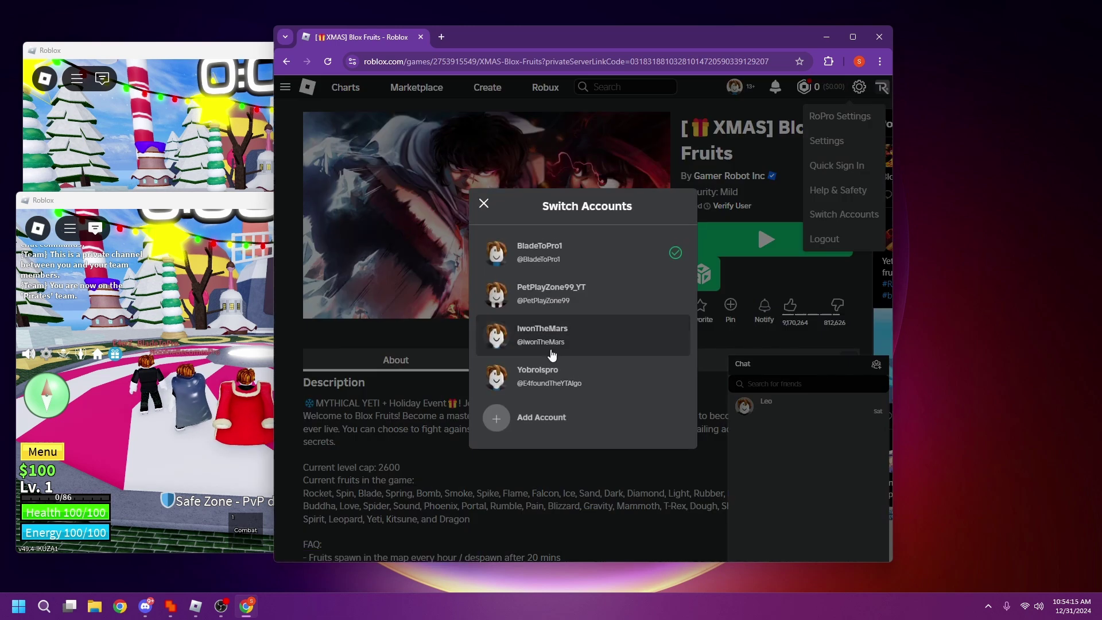
click(535, 378)
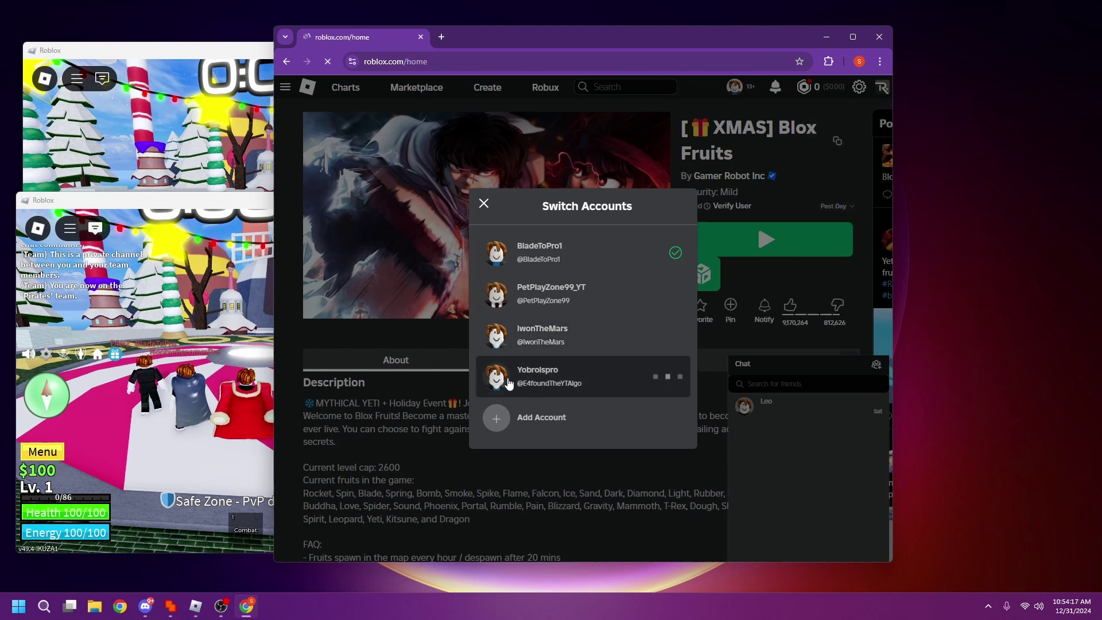
Open the profile page of the switched Roblox account
click(285, 88)
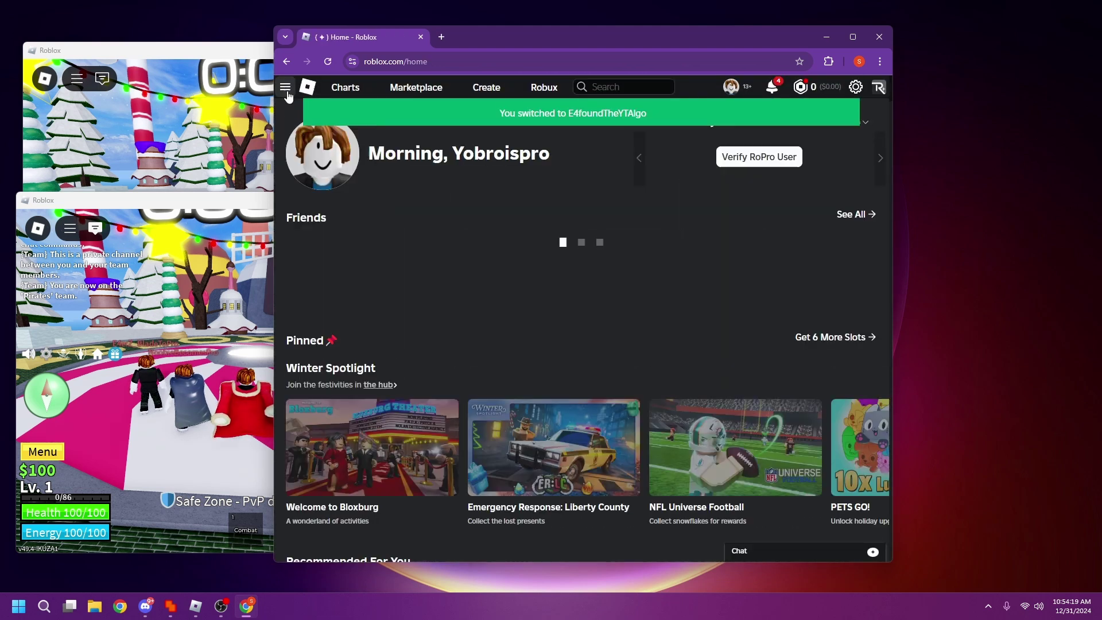
click(285, 88)
click(310, 160)
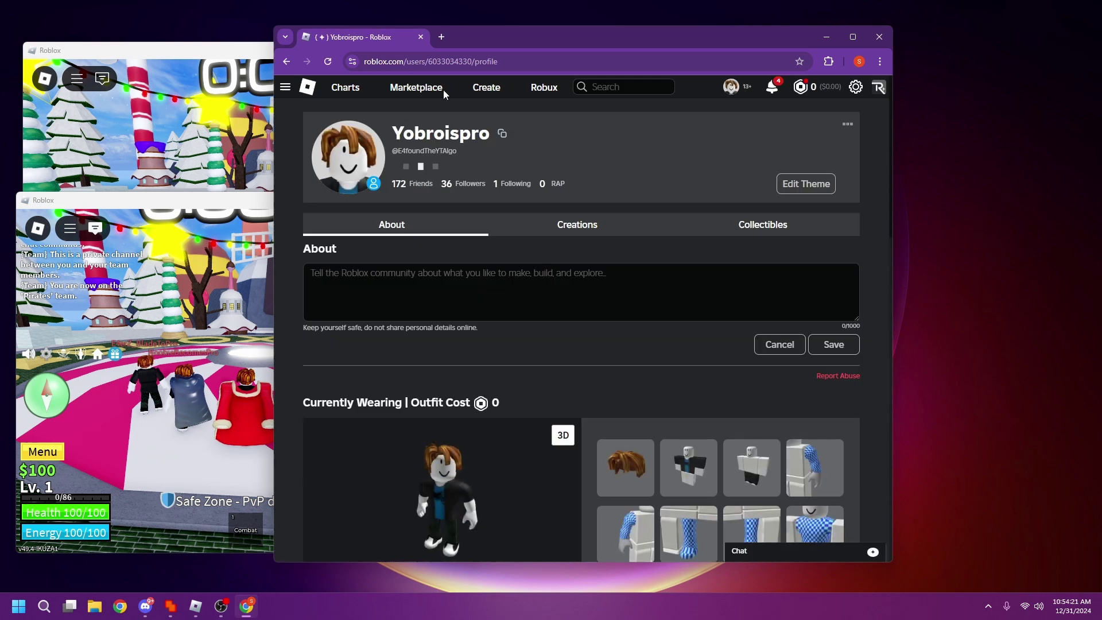
Load the copied Blox Fruits private server link for the switched account and shift the browser window slightly aside
click(467, 61)
key(ctrl+v)
key(Return)
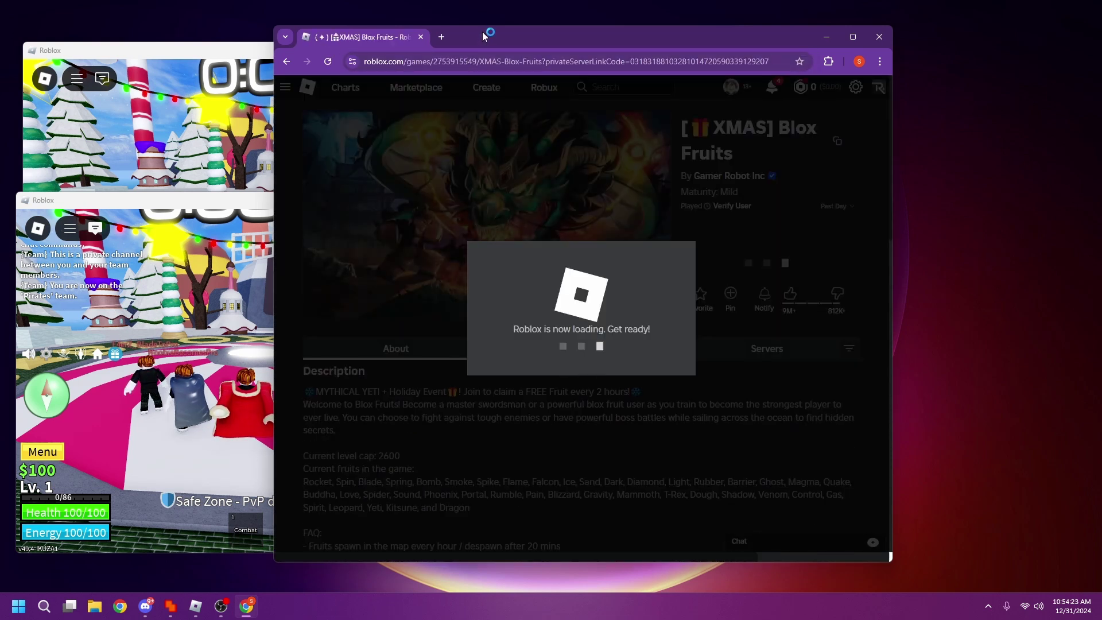
drag(482, 32, 515, 35)
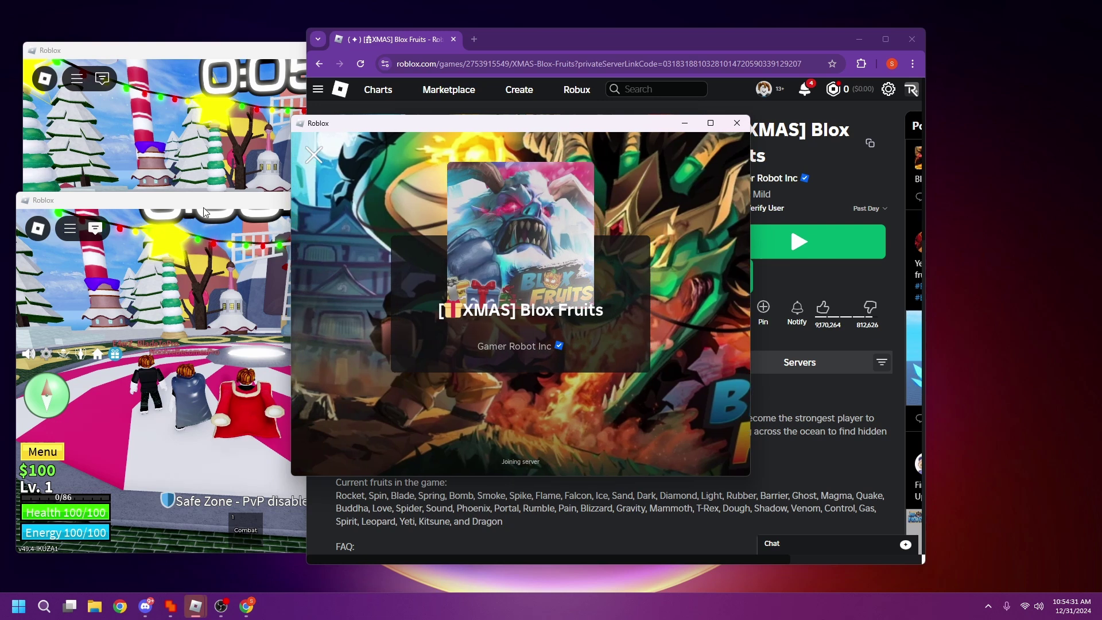
Bring the newly launched Roblox window to the front and activate it
mouse_move(194, 608)
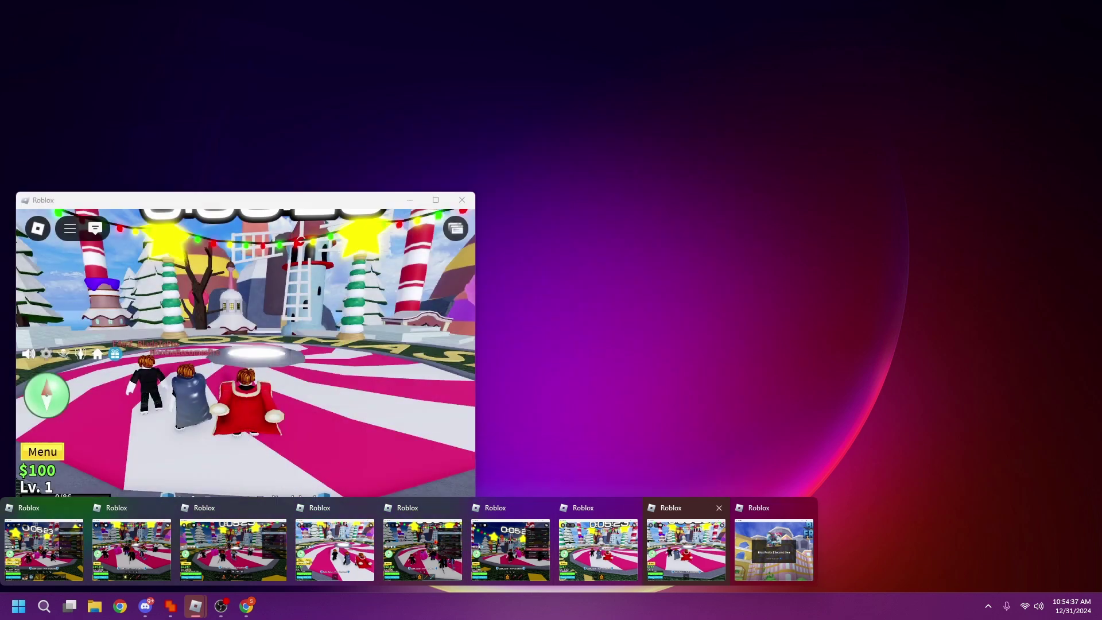
click(773, 550)
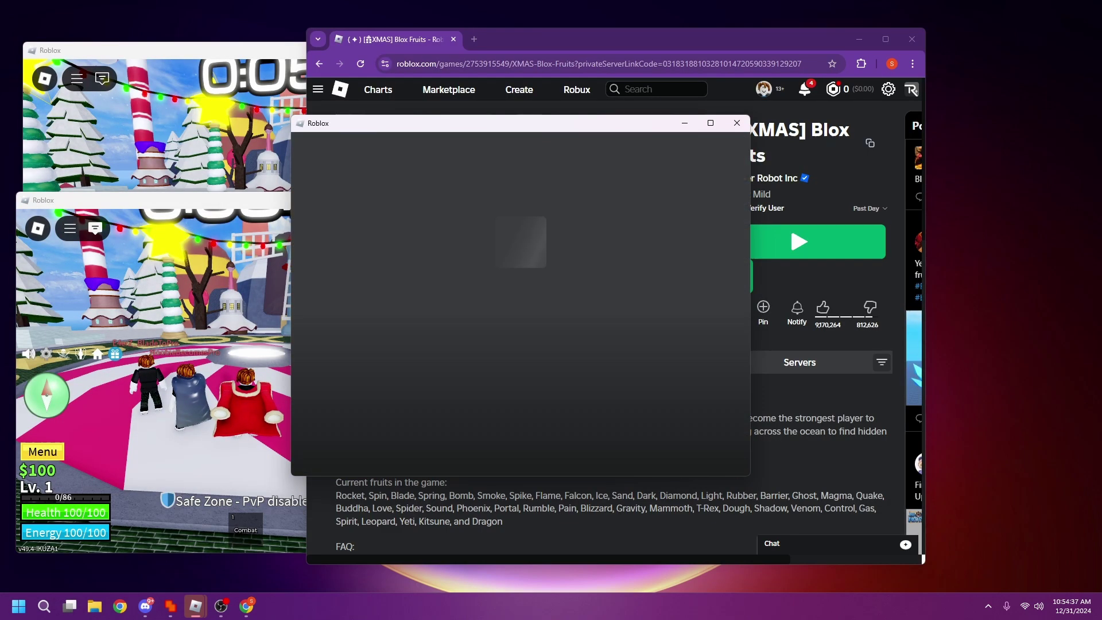
click(486, 308)
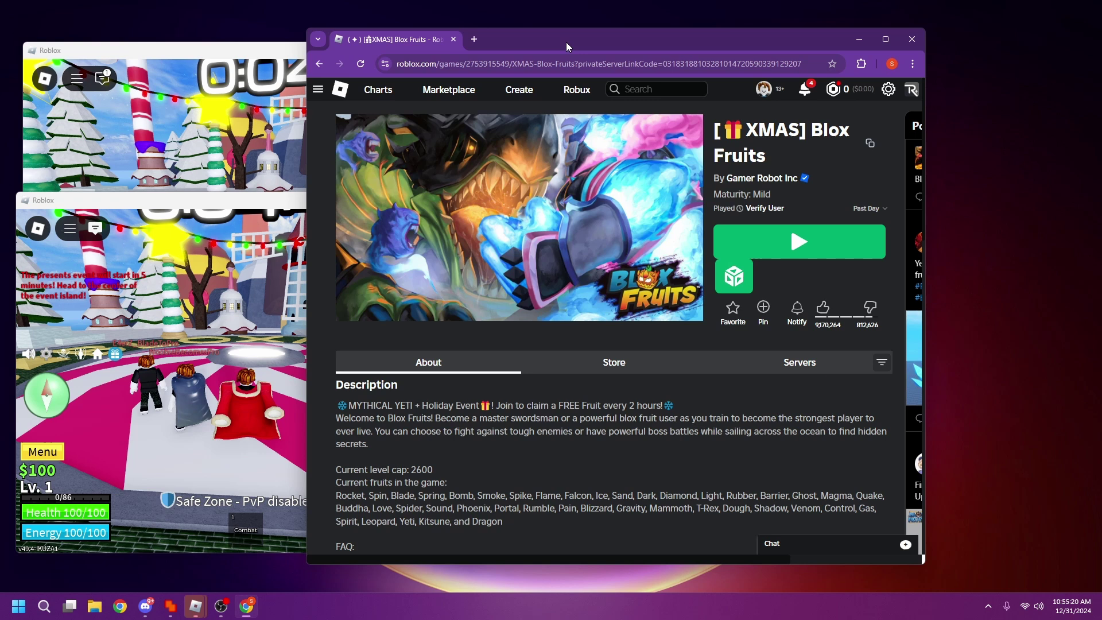
Show the Blox Fruits server list and look through its private servers
scroll(562, 226, down, 4)
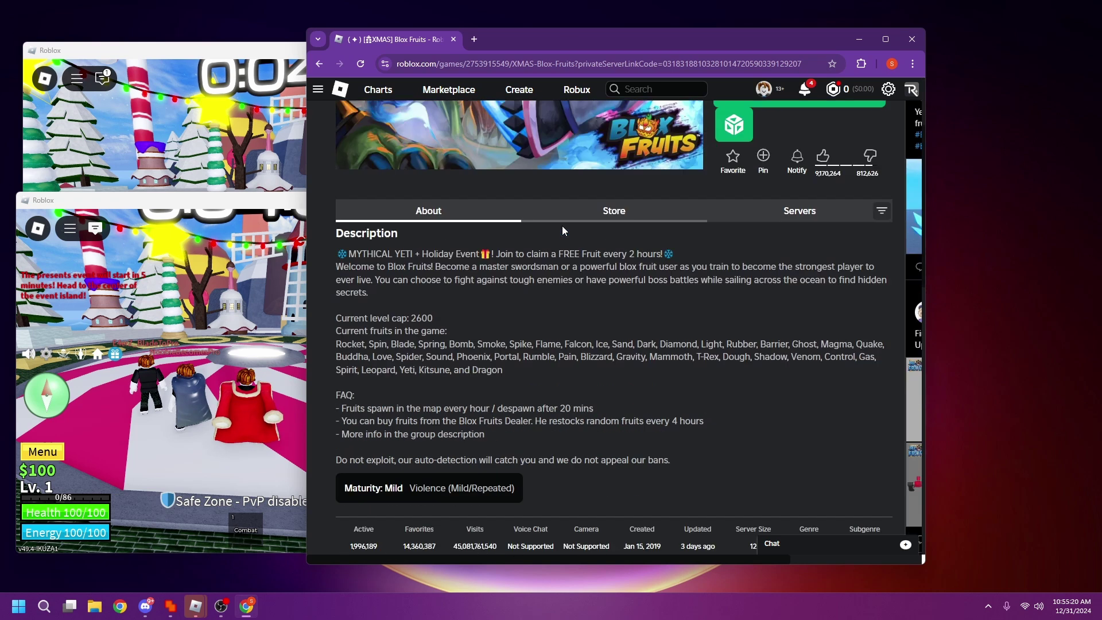
click(800, 130)
scroll(576, 168, down, 3)
scroll(576, 167, down, 3)
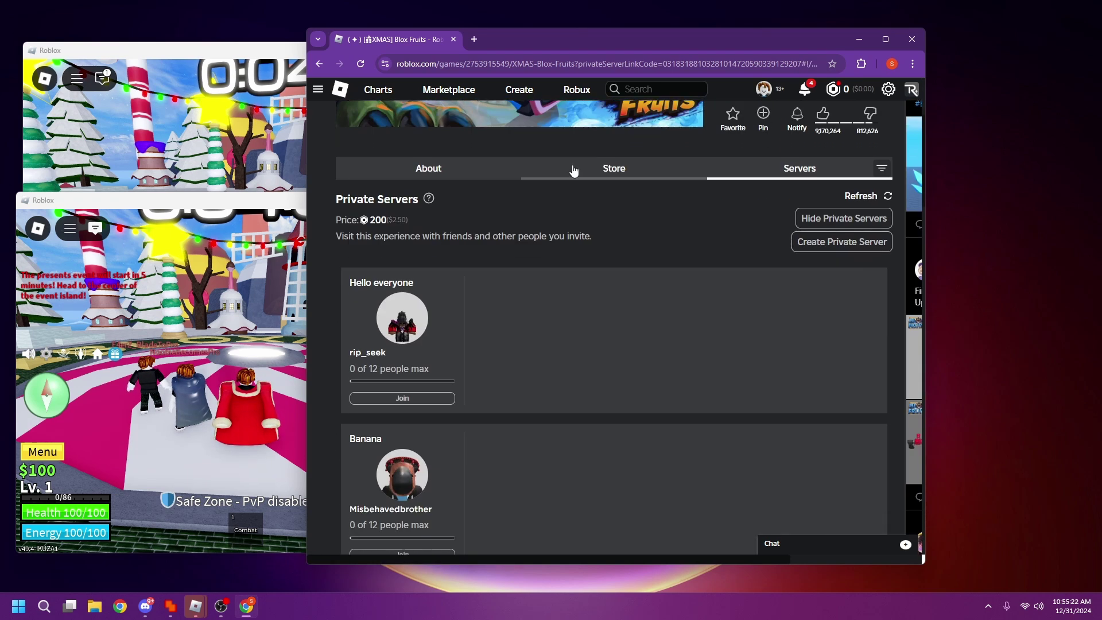
scroll(568, 167, up, 5)
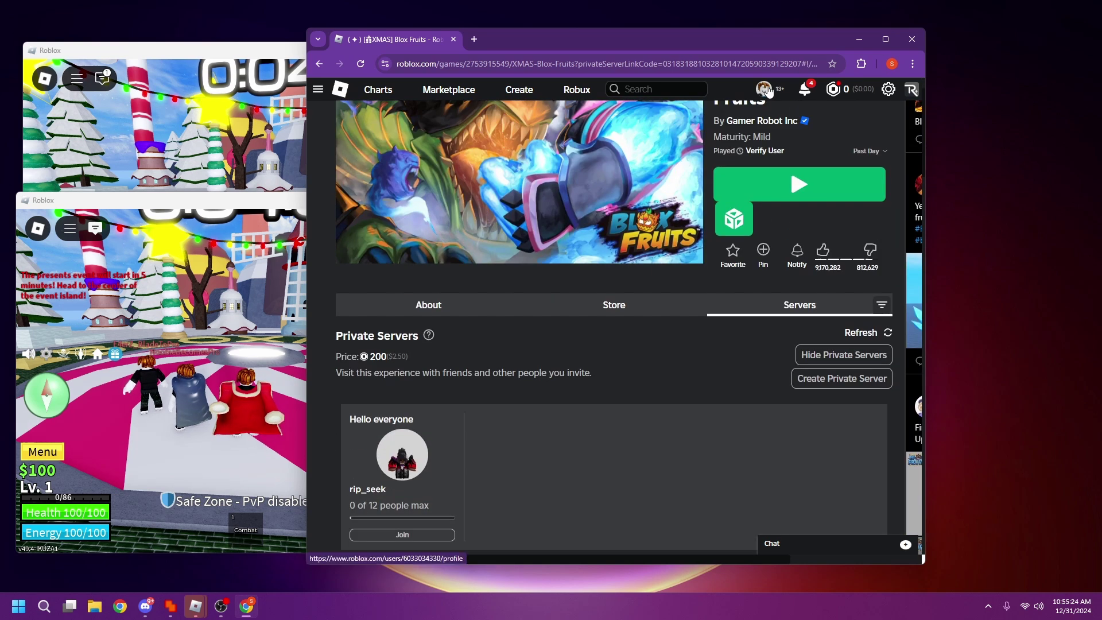
Close the browser window and spread three Roblox game windows over the desktop, two stacked on one side and one opposite
click(911, 39)
drag(542, 76, 824, 26)
drag(302, 54, 302, 19)
click(285, 459)
drag(246, 200, 277, 207)
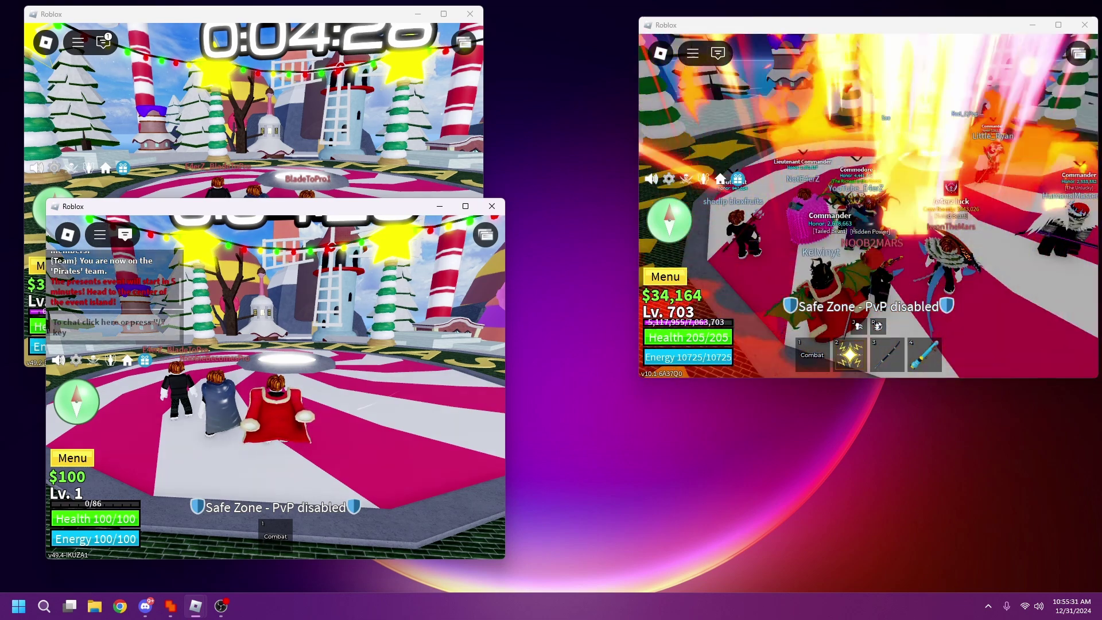
Bring five more Roblox game windows onto the desktop, including the Lv. 748, 1535, 700 and 2600 accounts
drag(1101, 205, 852, 214)
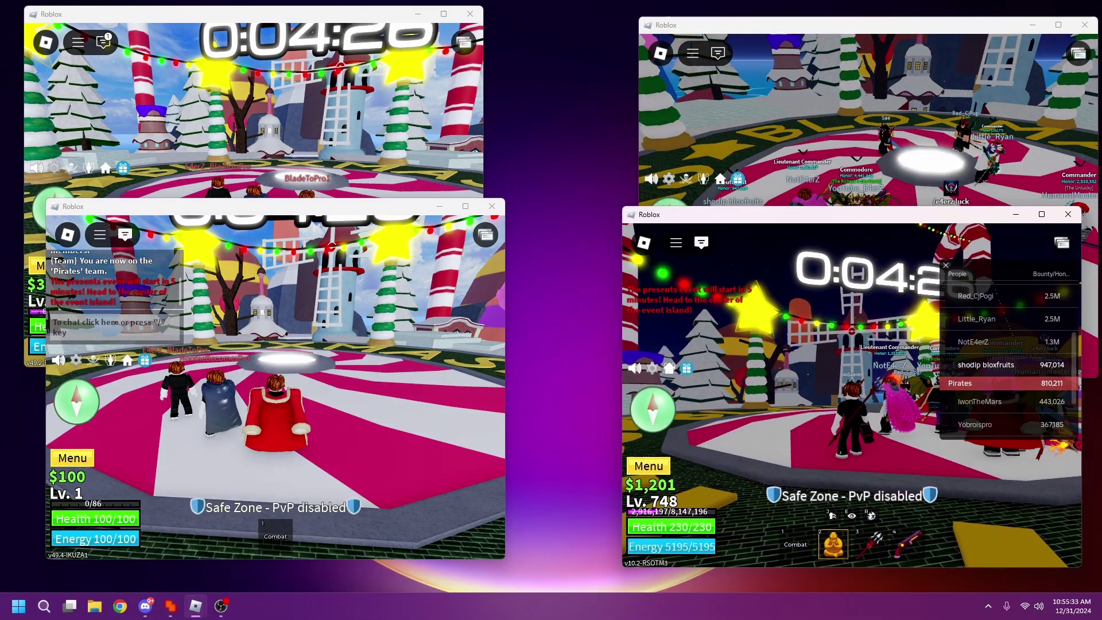
drag(580, 619, 589, 86)
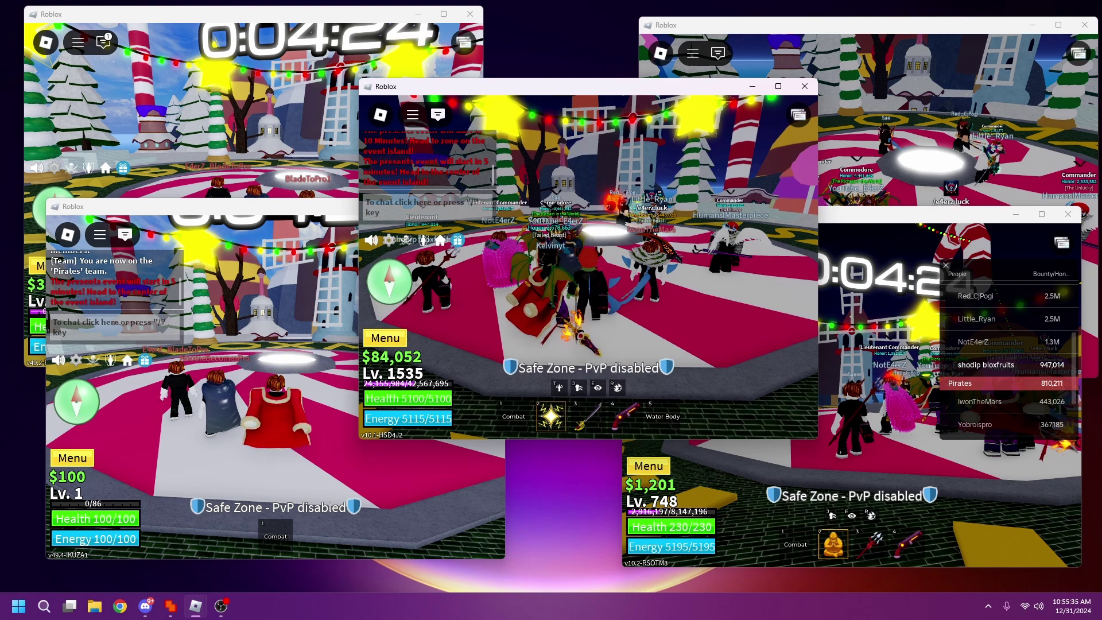
drag(0, 374, 2, 374)
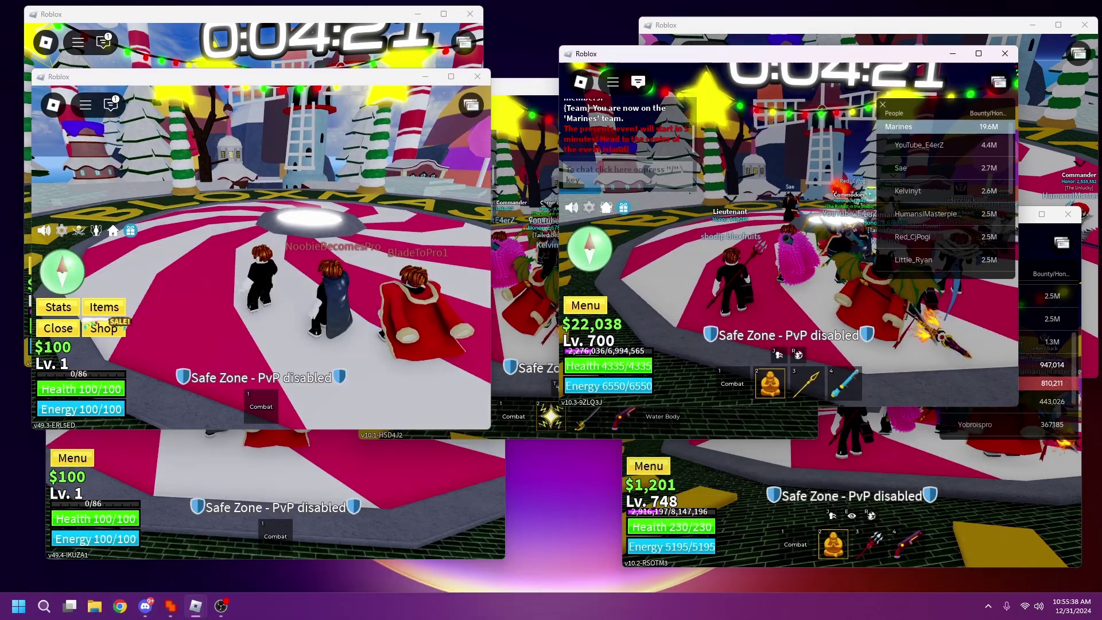
drag(0, 150, 561, 104)
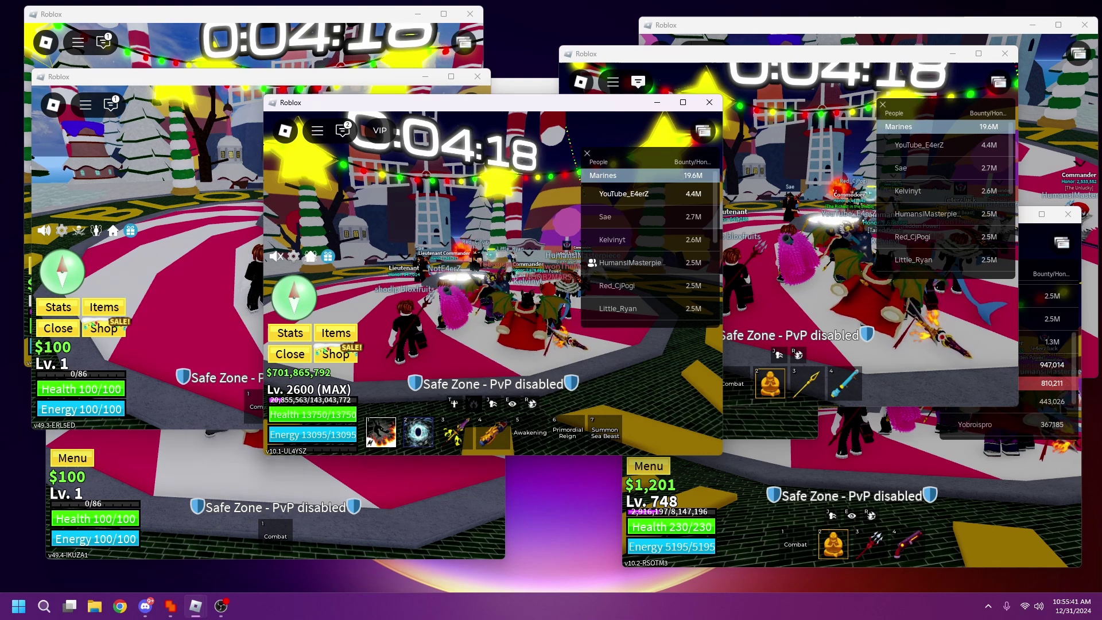
Clear the Lv. 2600, Lv. 700 and front Lv. 1 game windows off the desktop and shift the remaining Lv. 1 window slightly
drag(585, 181, 0, 253)
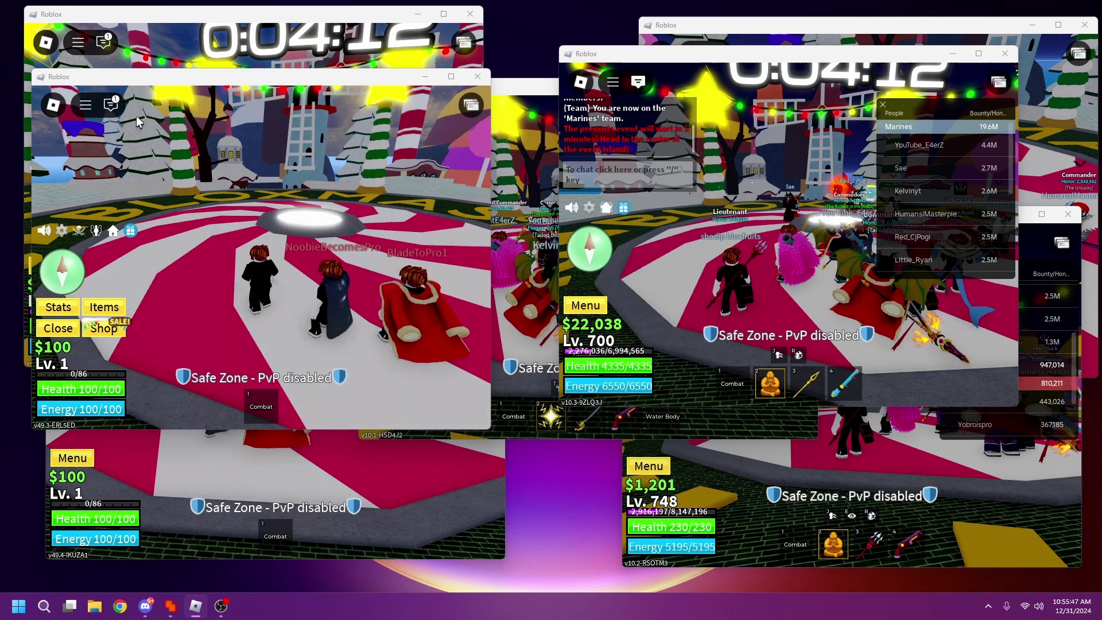
drag(351, 76, 0, 514)
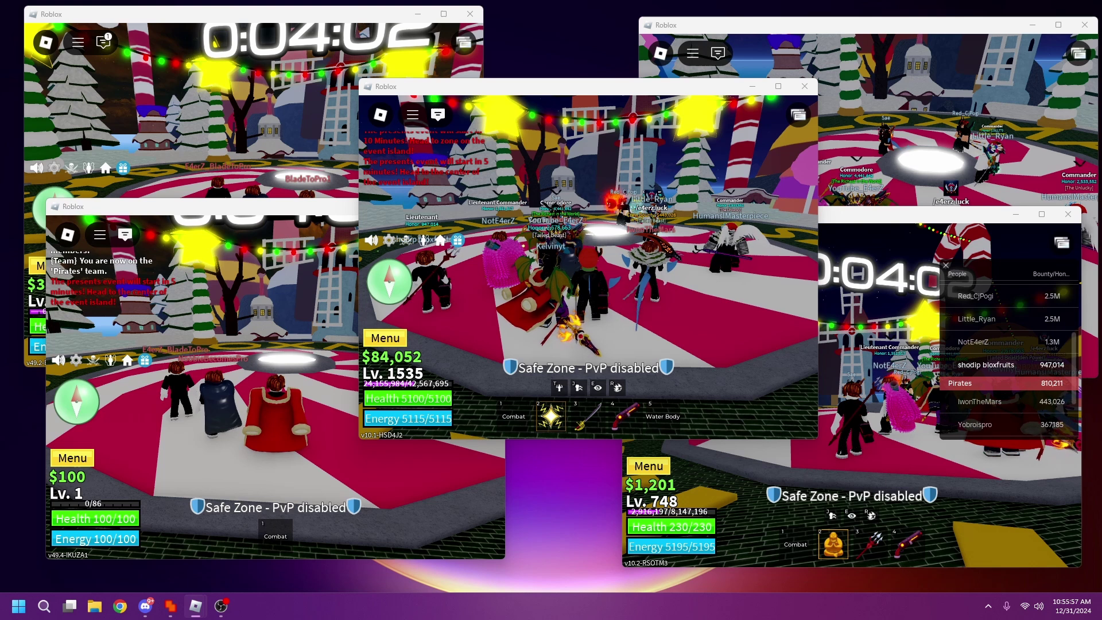
click(282, 201)
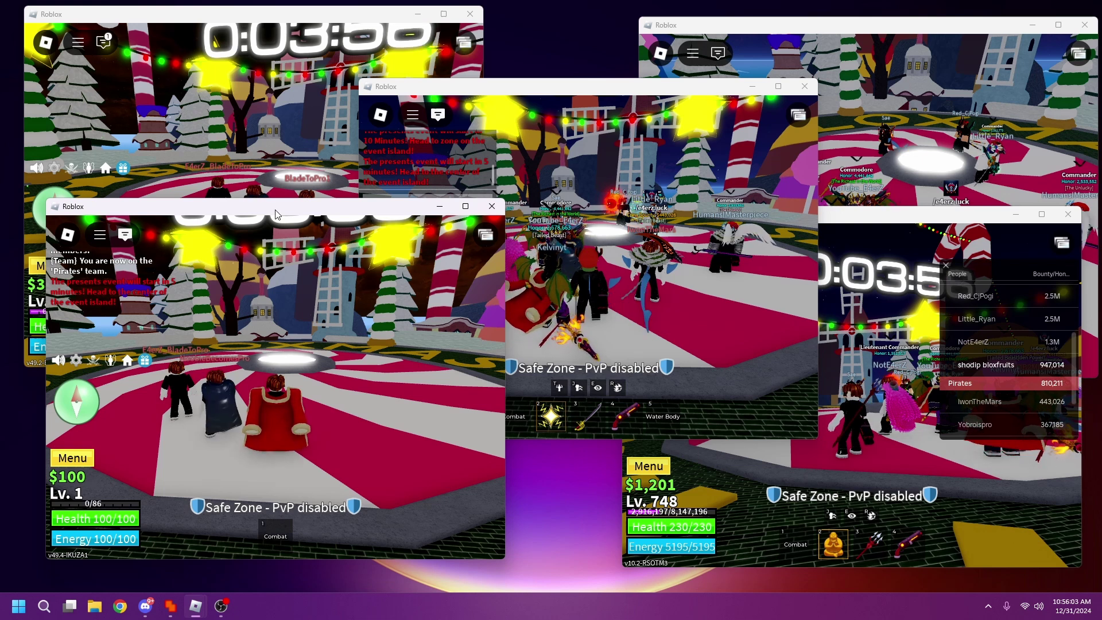
drag(276, 214, 262, 222)
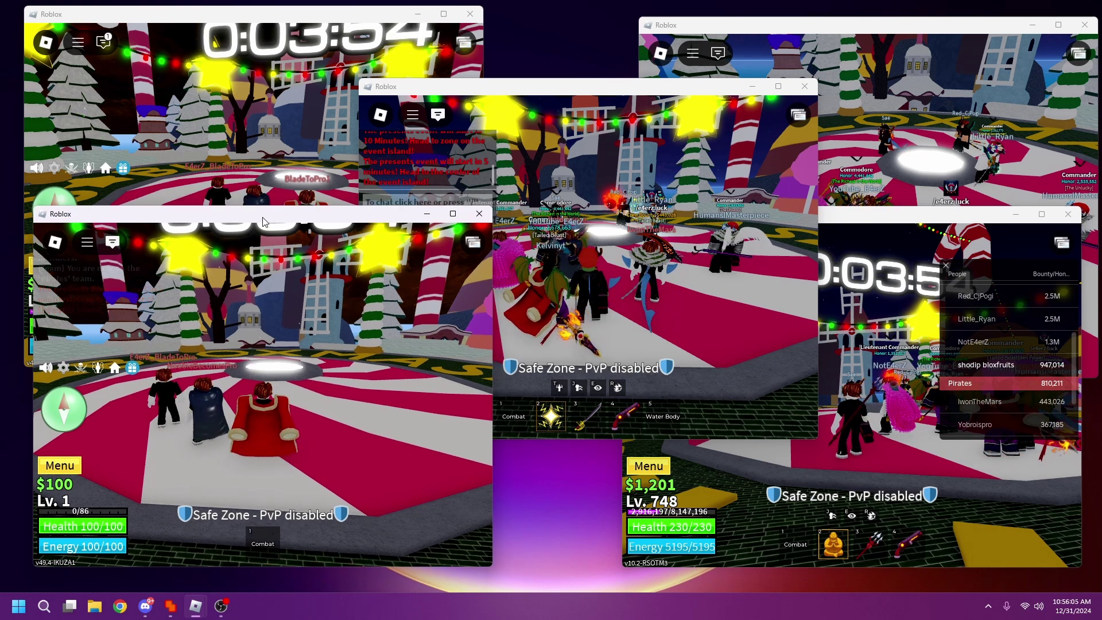